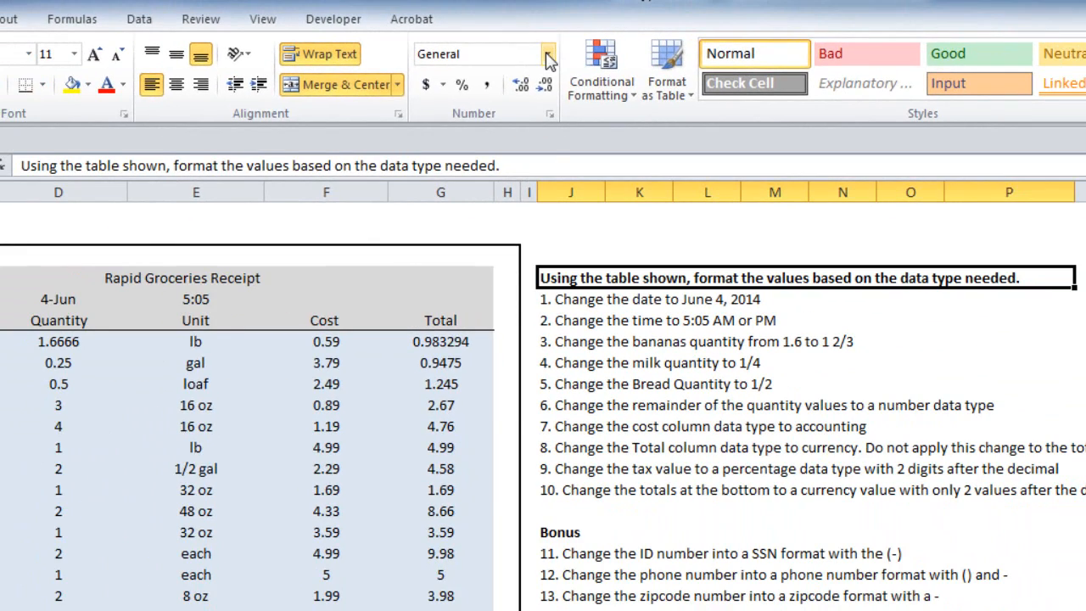
pyautogui.click(699, 108)
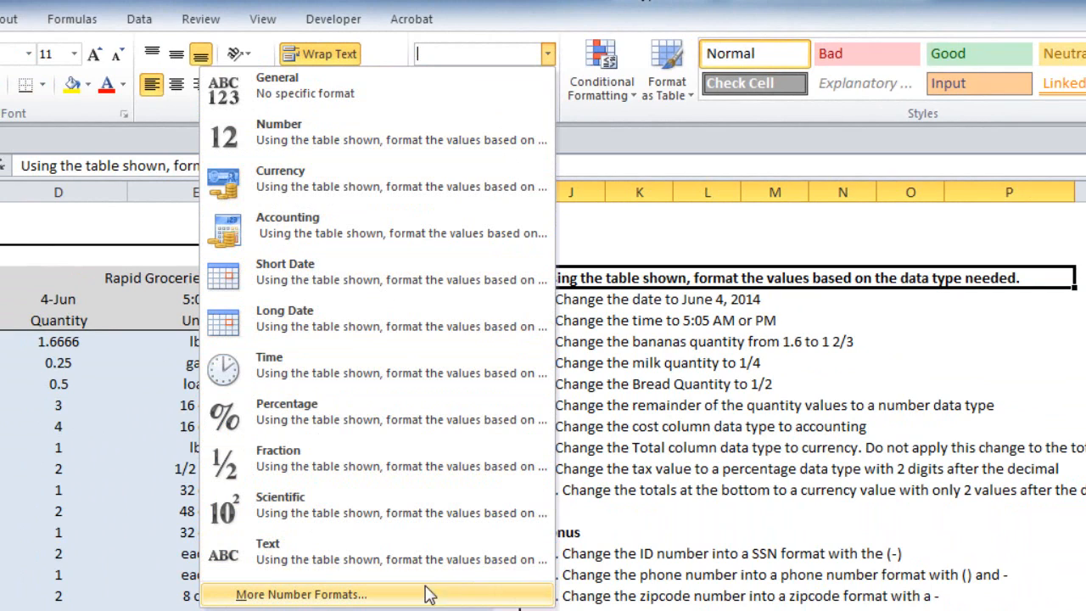
pyautogui.click(296, 595)
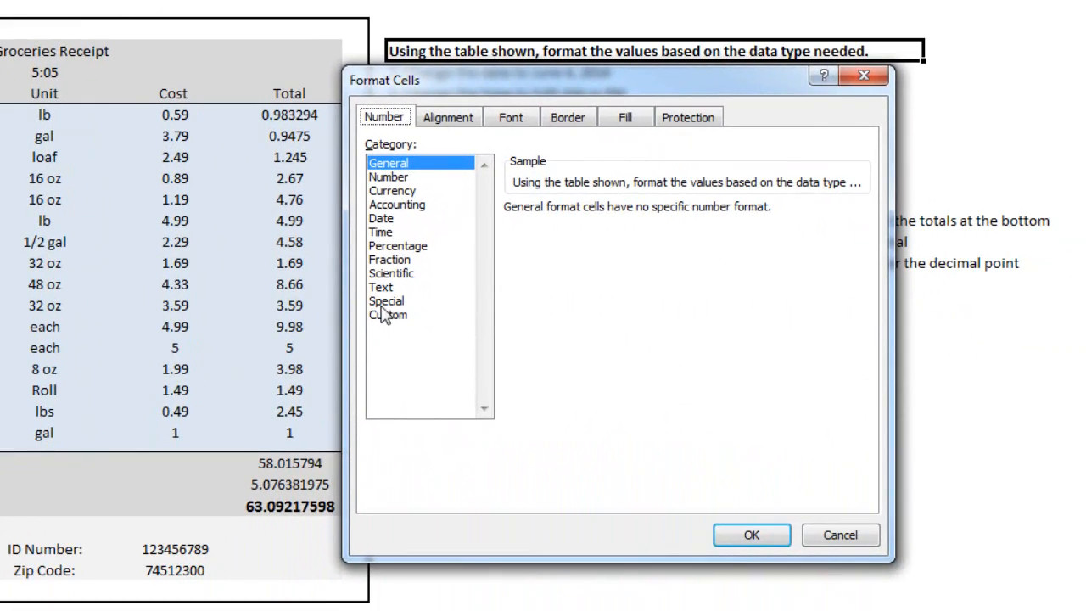
pyautogui.click(855, 537)
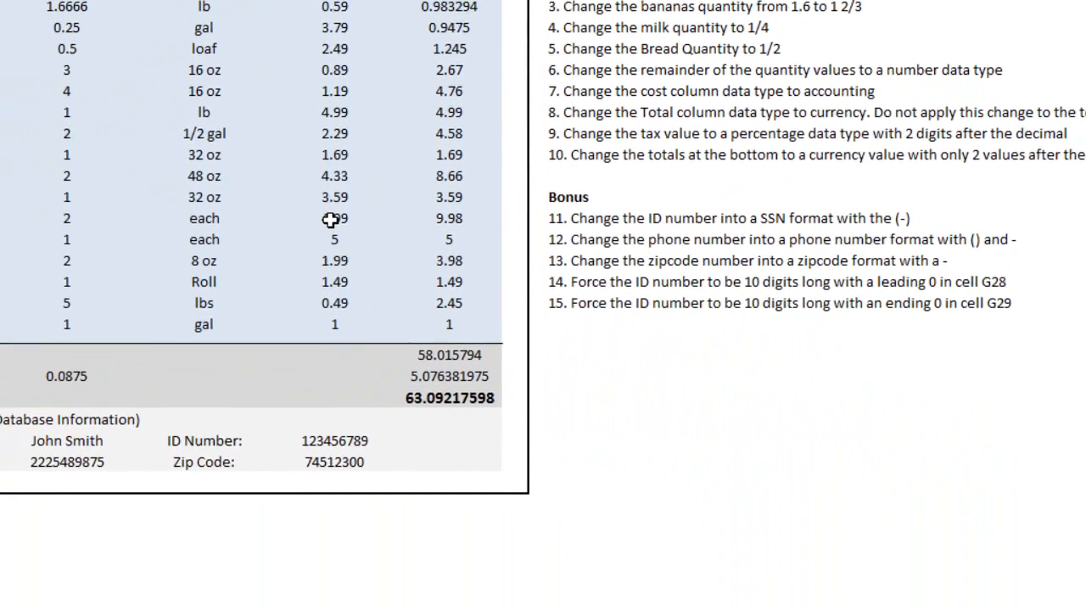
pyautogui.rightClick(174, 326)
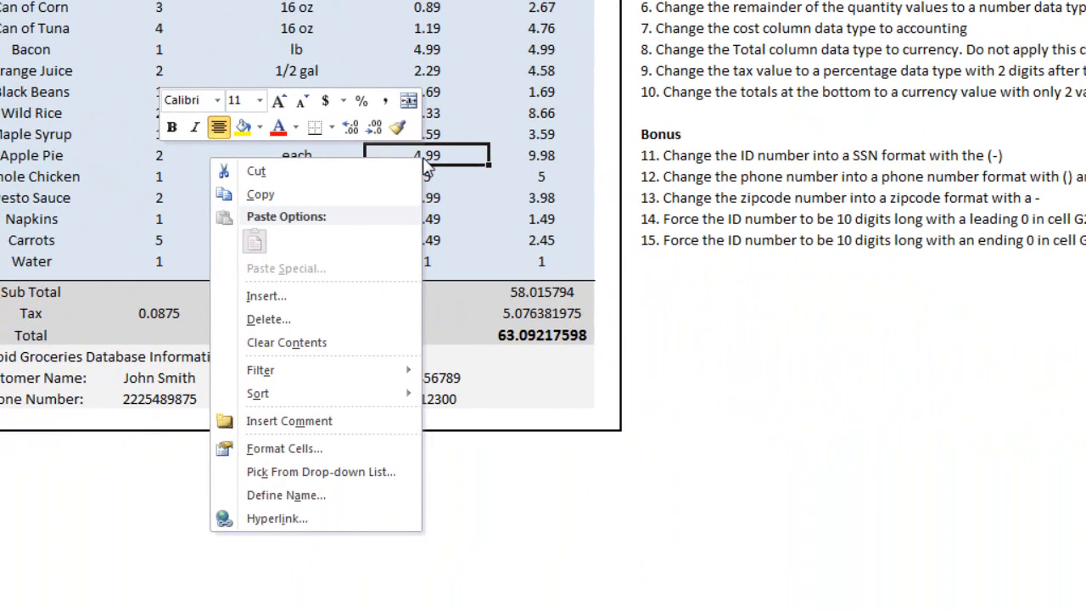
pyautogui.click(348, 451)
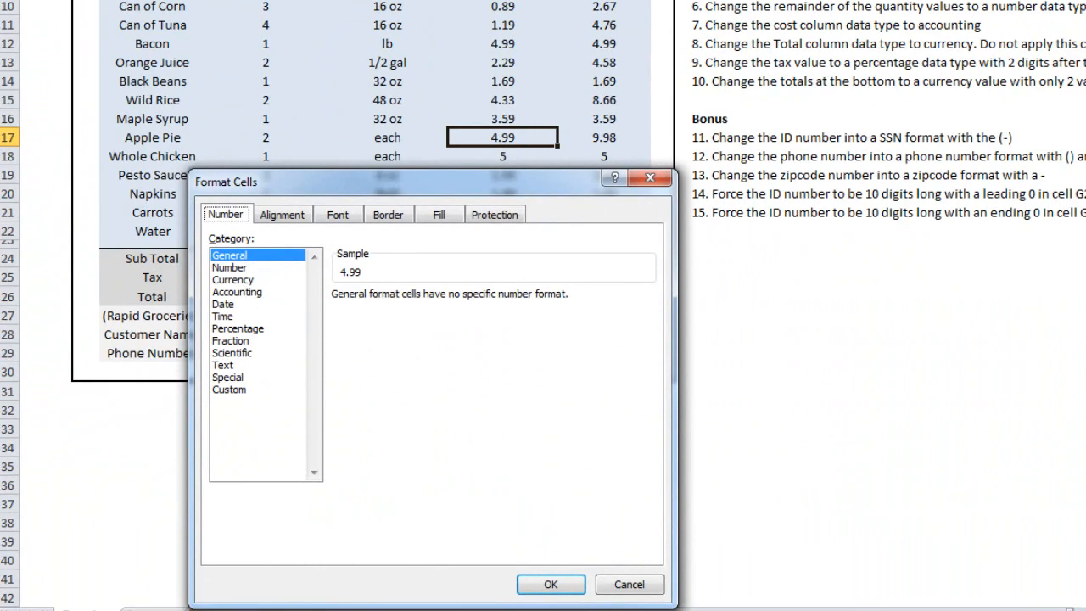
pyautogui.click(630, 584)
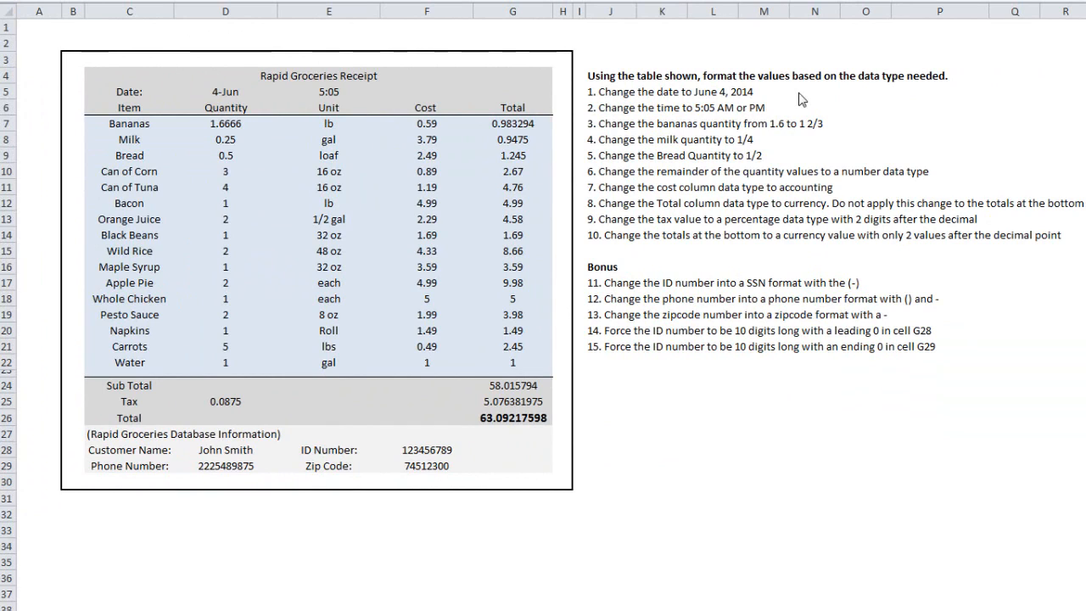
# Step: Open the cell formatting for the receipt's date in D5 and choose the Date category
pyautogui.click(233, 94)
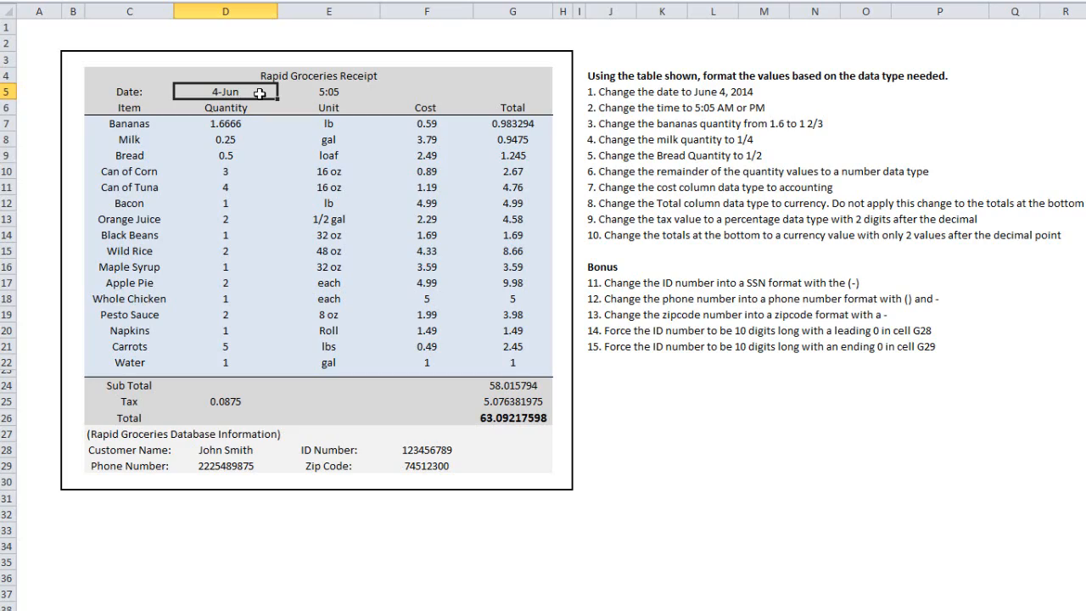
pyautogui.rightClick(260, 93)
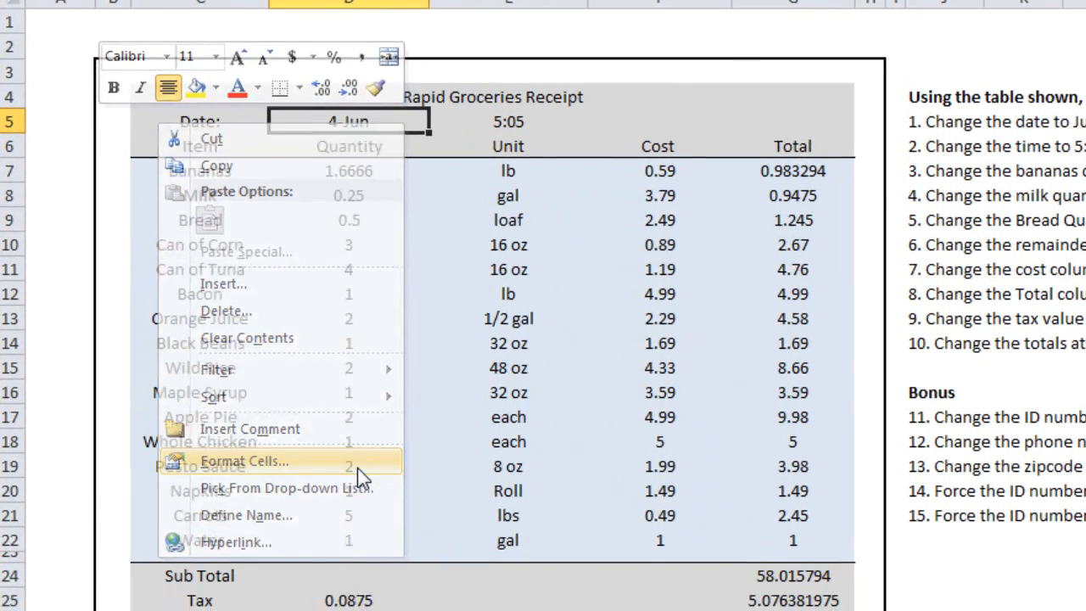
pyautogui.click(357, 486)
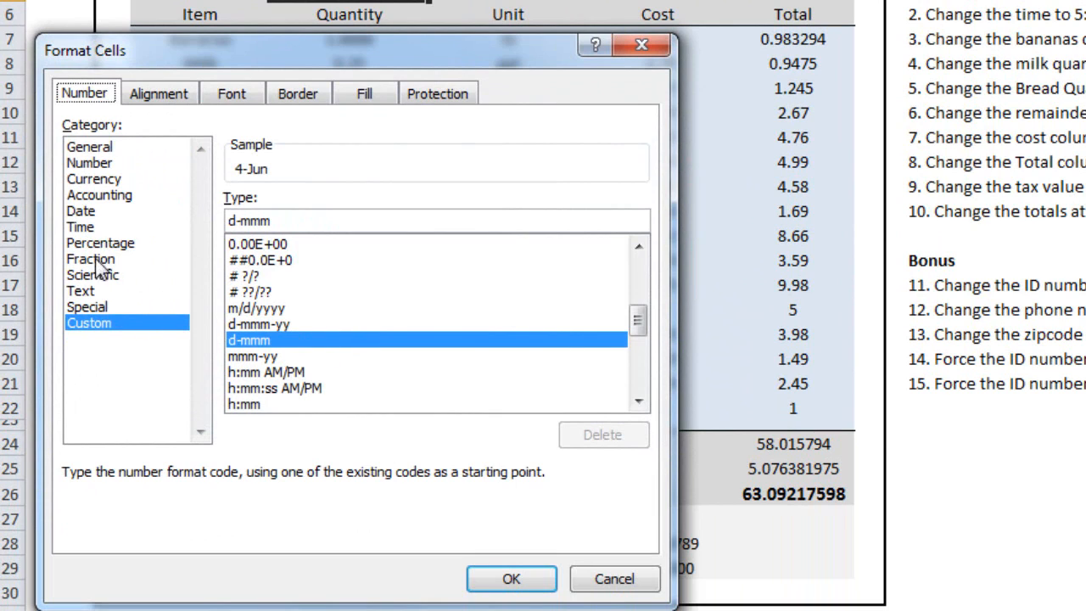
pyautogui.click(82, 211)
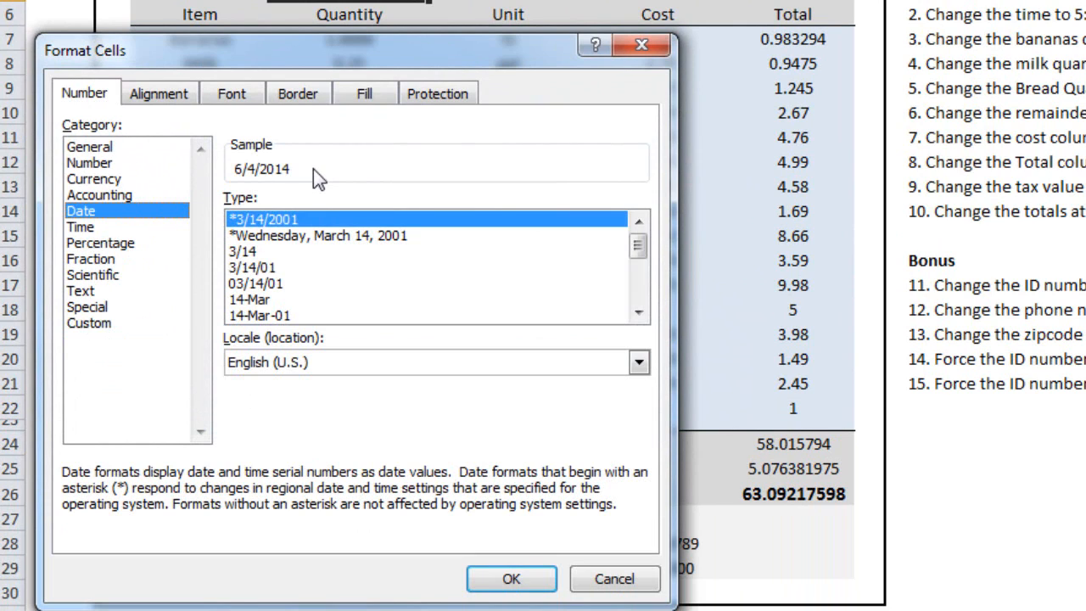
# Step: Preview the date cell in several date types, from Wednesday, March 14, 2001 through 3/14, 3/14/01 and 14-Mar to Mar-01
pyautogui.click(333, 236)
pyautogui.click(343, 251)
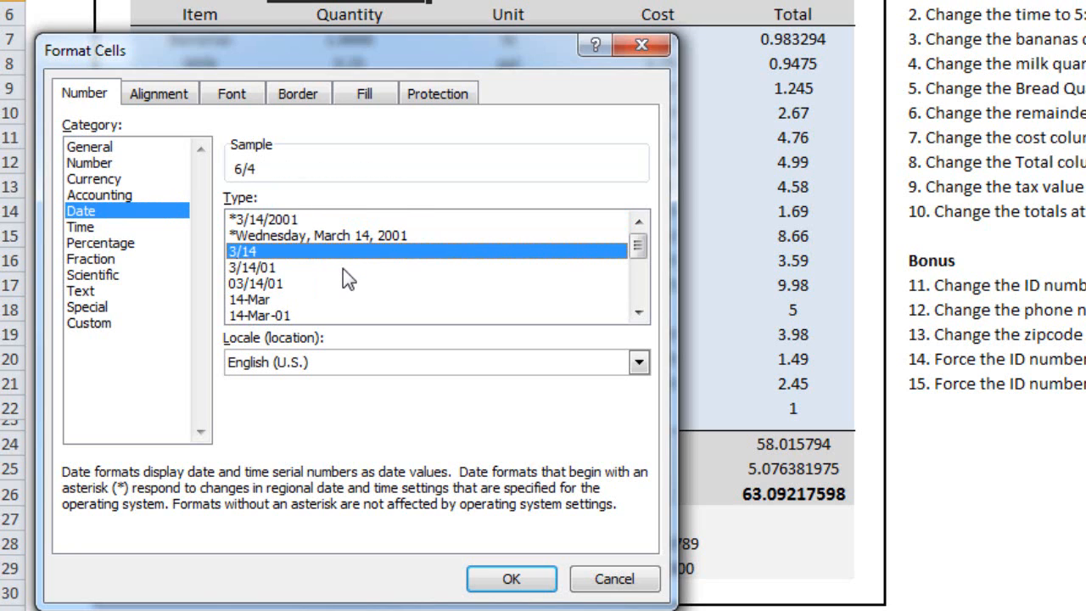
pyautogui.click(343, 268)
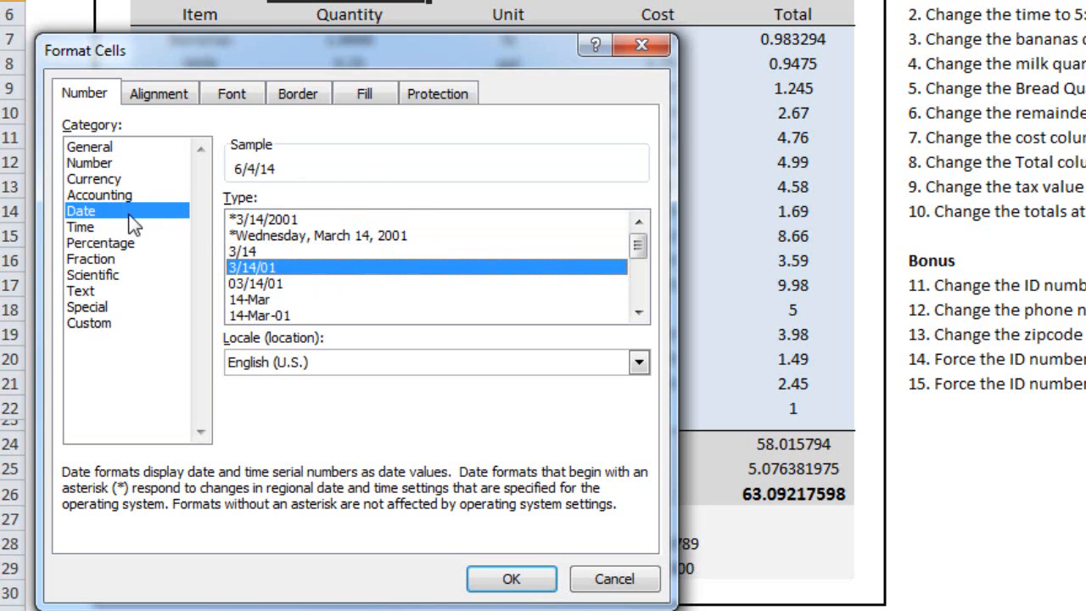
pyautogui.click(638, 313)
pyautogui.click(638, 313)
pyautogui.click(316, 252)
pyautogui.click(315, 268)
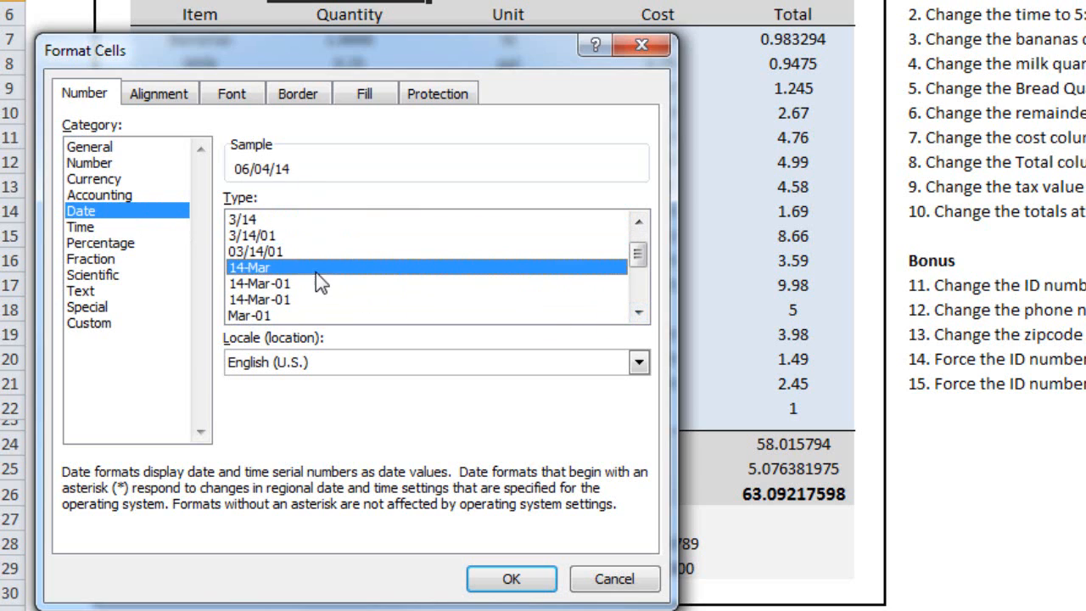
pyautogui.click(312, 299)
pyautogui.click(310, 314)
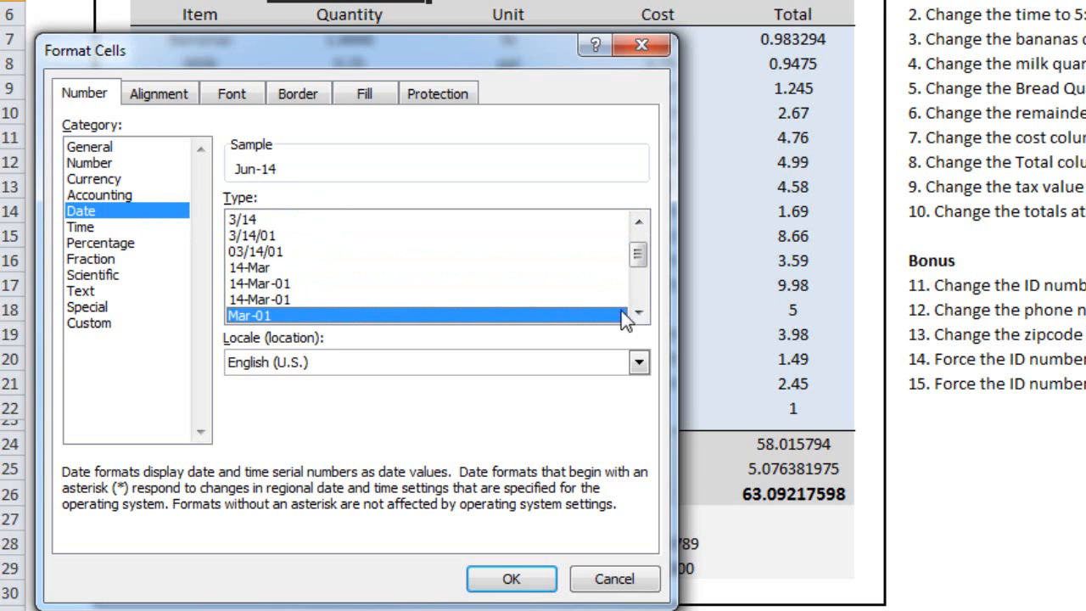
# Step: Apply the March 14, 2001 date type to the receipt's date cell
pyautogui.click(639, 314)
pyautogui.click(638, 313)
pyautogui.click(638, 313)
pyautogui.click(638, 313)
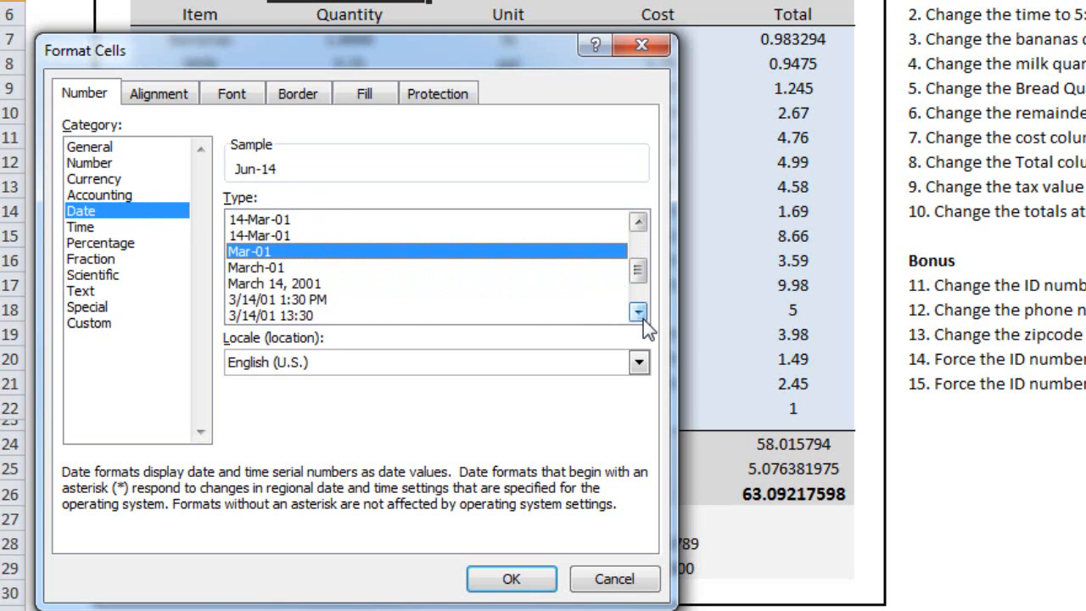
pyautogui.click(293, 286)
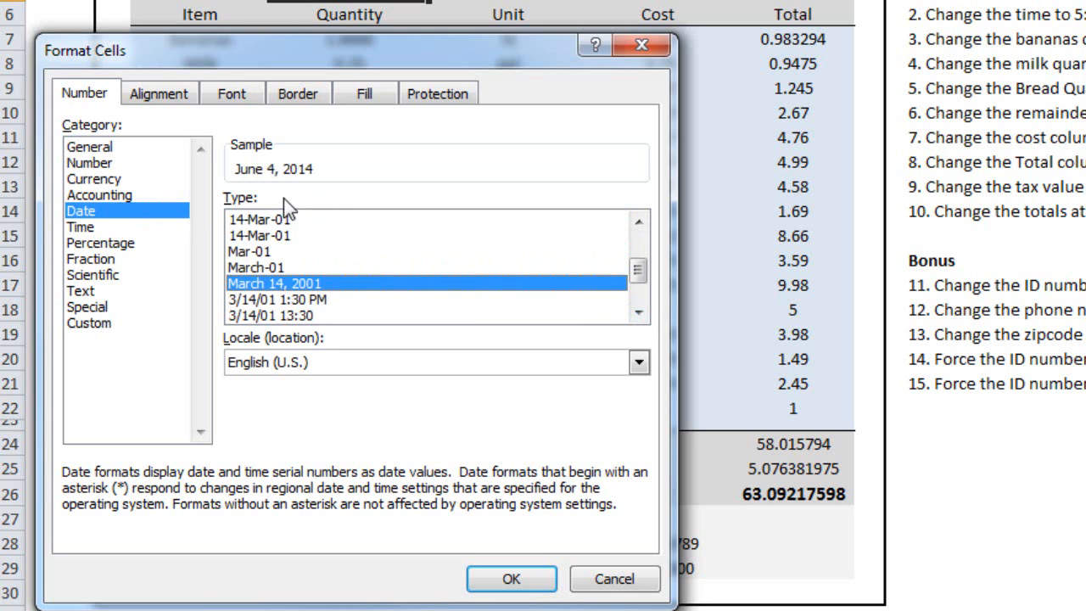
pyautogui.click(499, 577)
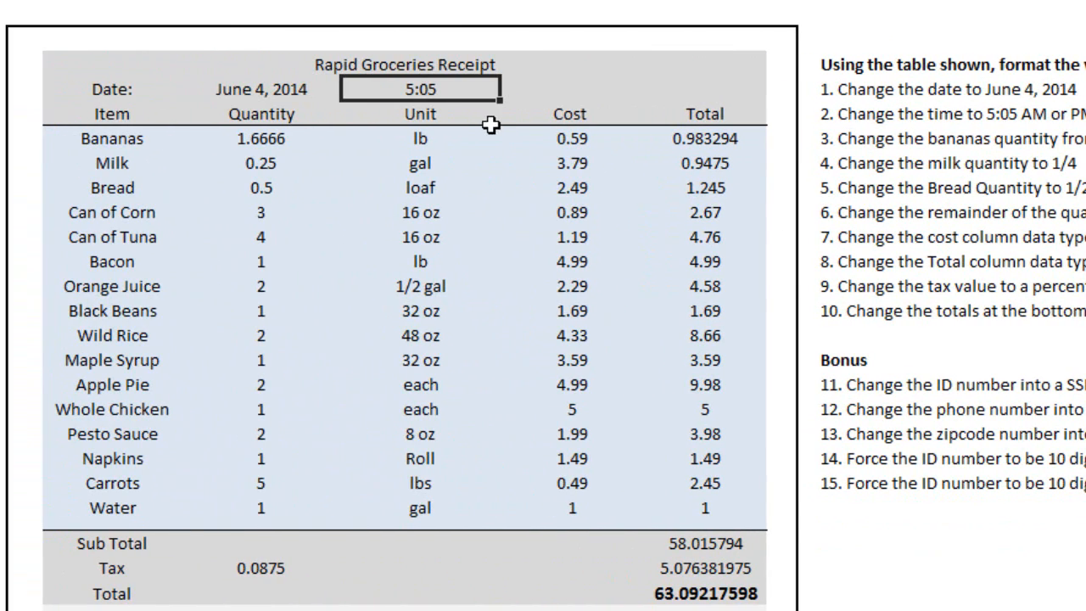
# Step: Format the receipt's time in E5 with the Time category's 1:30 PM type
pyautogui.rightClick(465, 86)
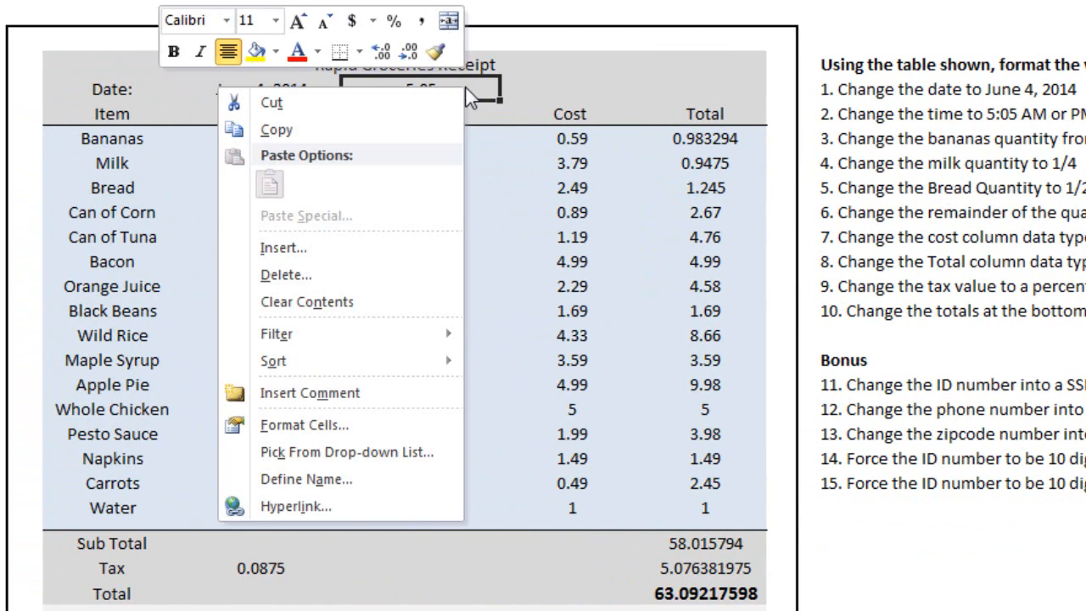
pyautogui.click(369, 427)
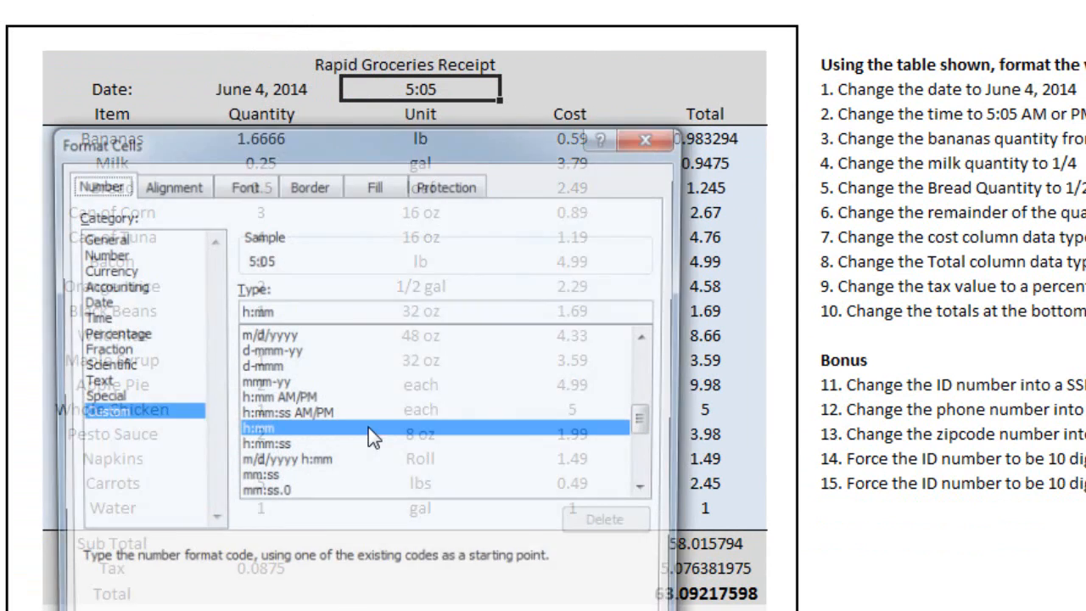
pyautogui.click(109, 320)
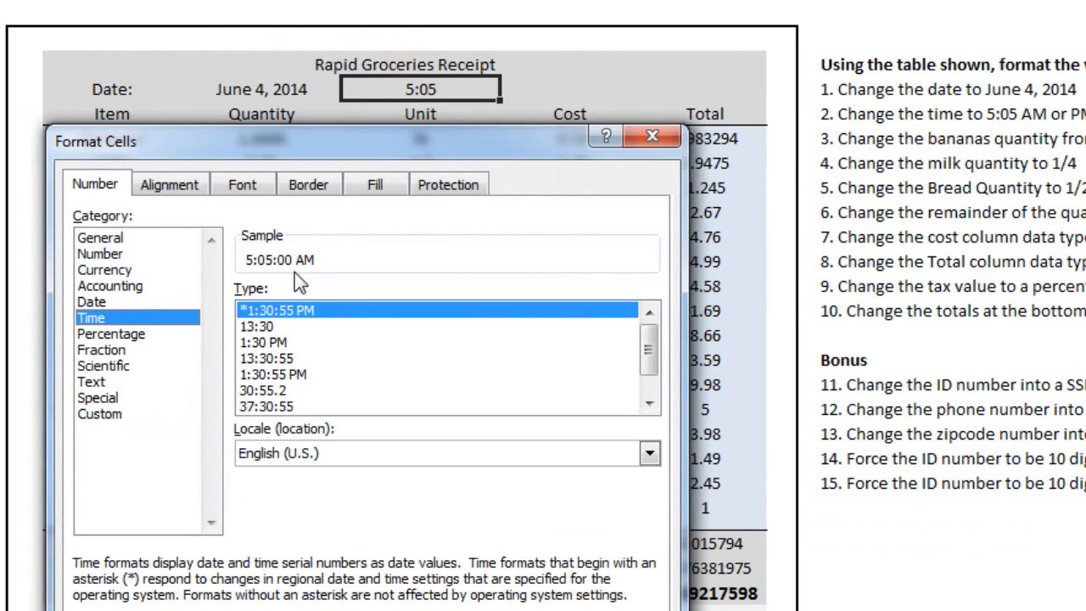
pyautogui.click(295, 330)
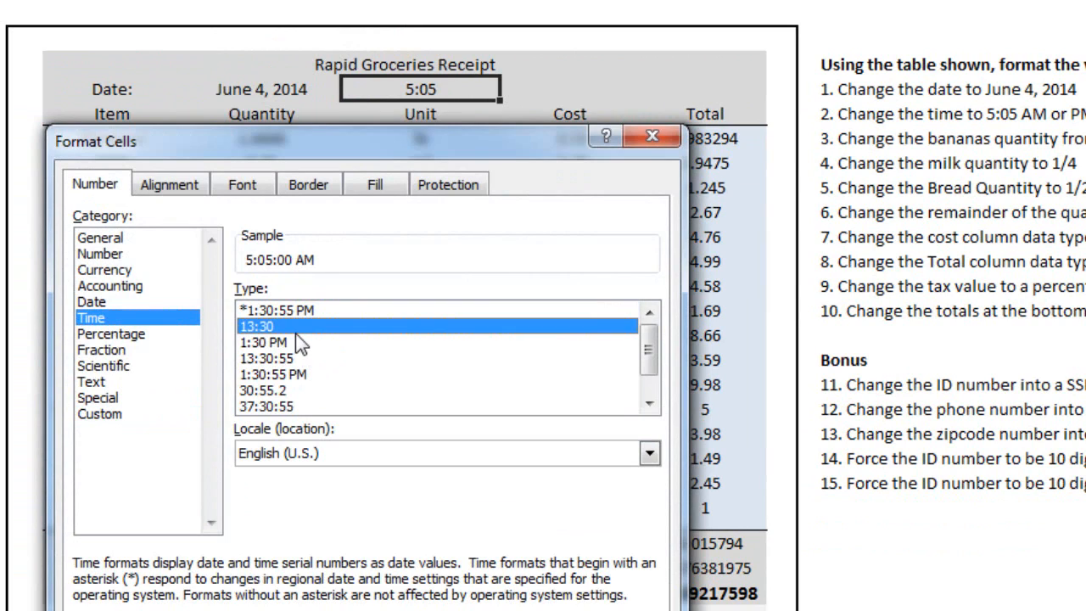
pyautogui.click(294, 342)
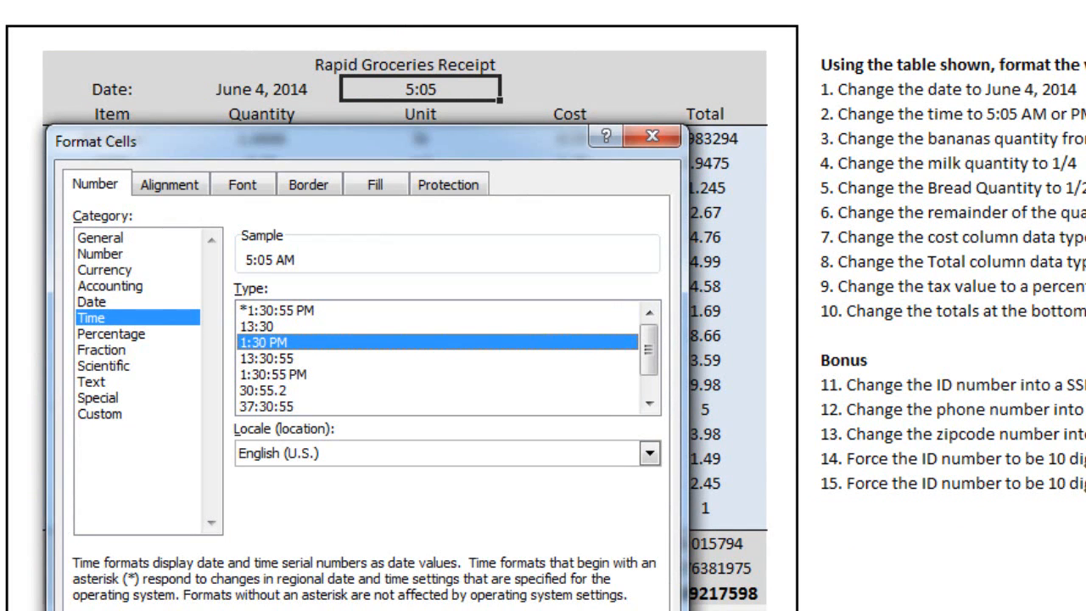
pyautogui.press('Return')
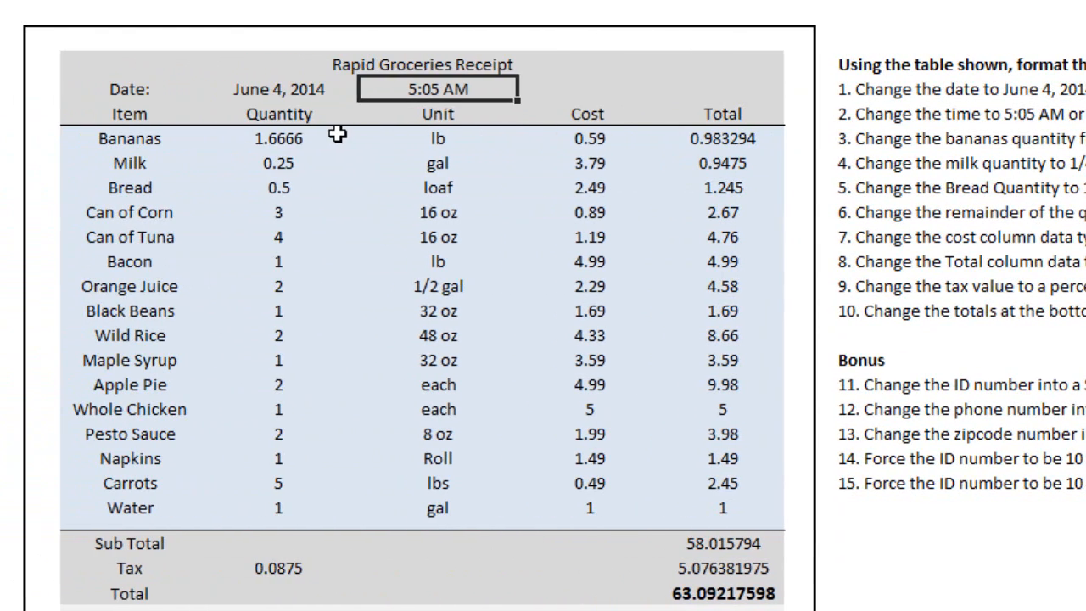
# Step: Format the bananas quantity in D7 as a fraction of up to one digit
pyautogui.click(338, 136)
pyautogui.rightClick(313, 137)
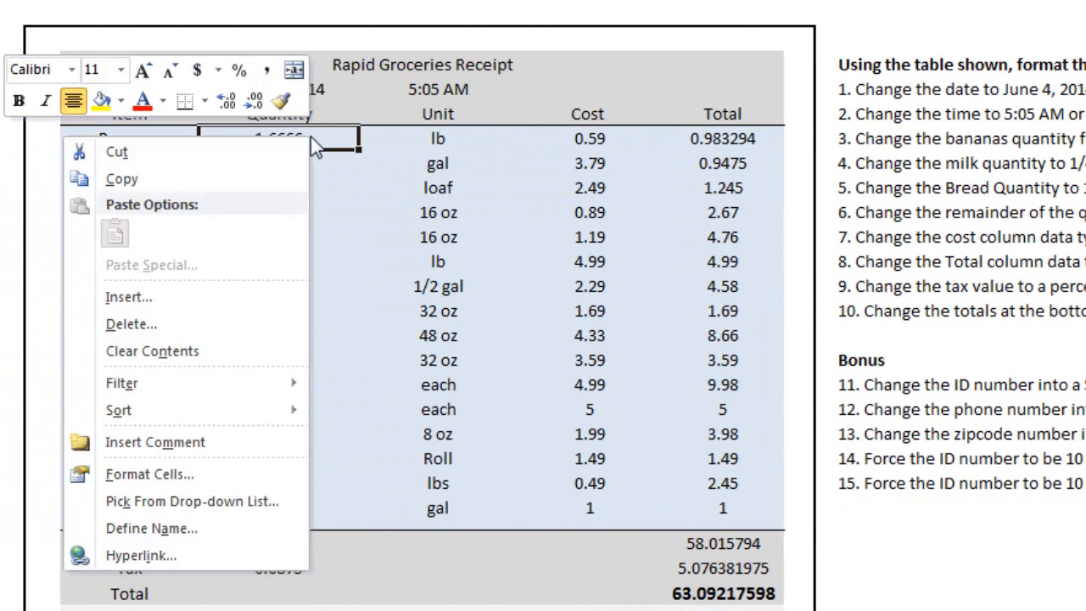
pyautogui.click(233, 475)
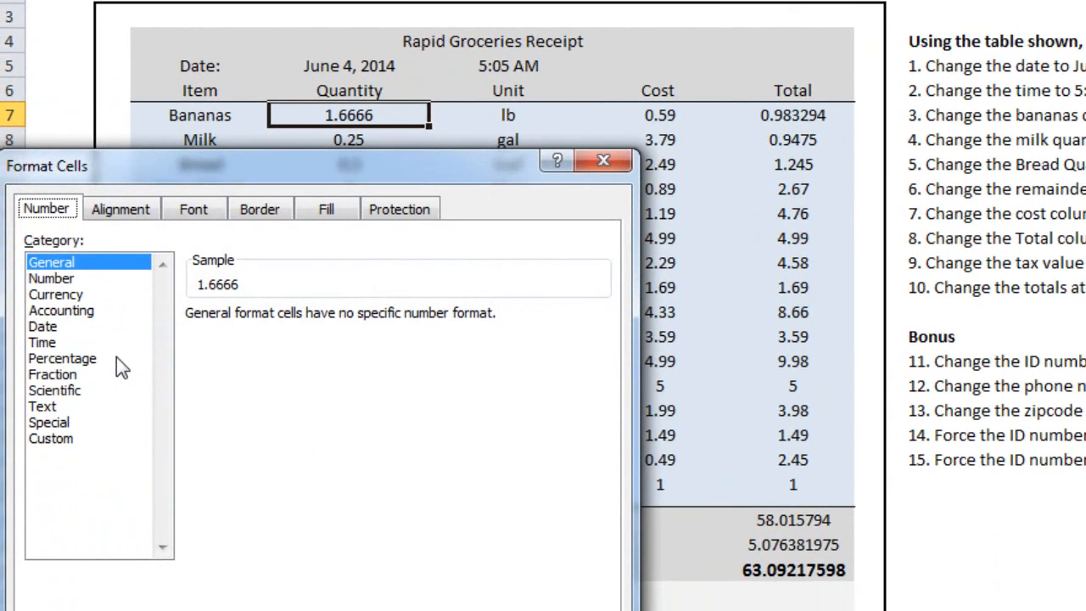
pyautogui.click(74, 378)
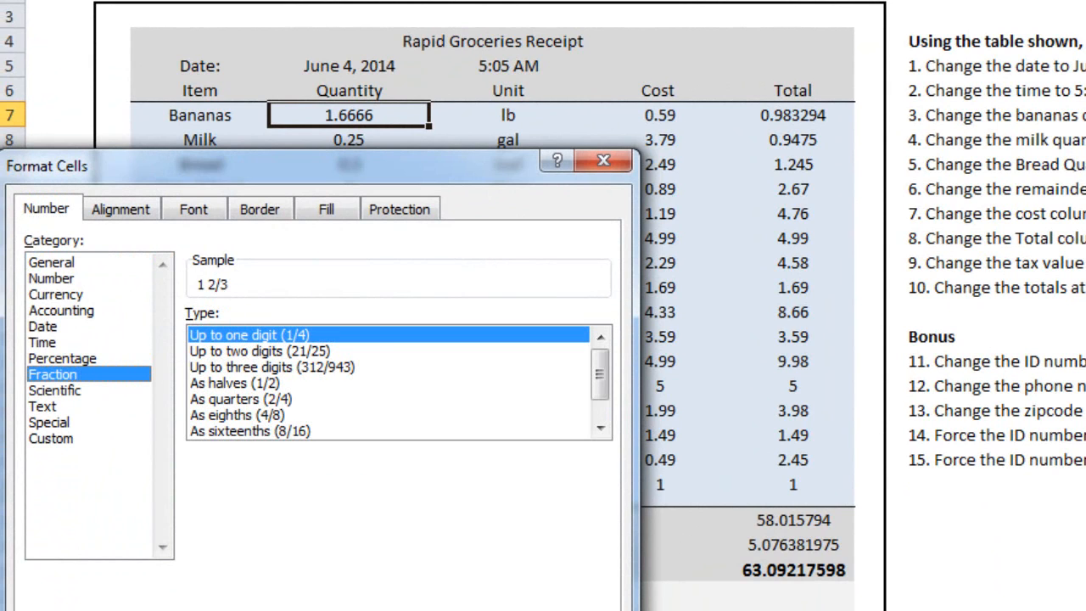
pyautogui.press('Return')
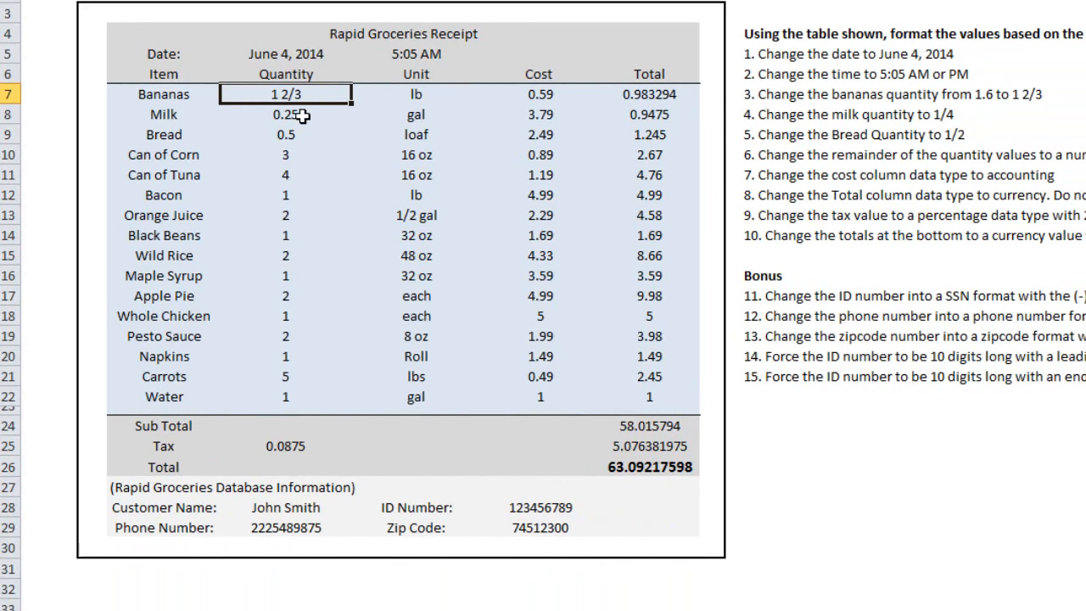
# Step: Format the milk and bread quantities in D8:D9 as fractions of up to one digit
pyautogui.moveTo(310, 115); pyautogui.dragTo(310, 136)
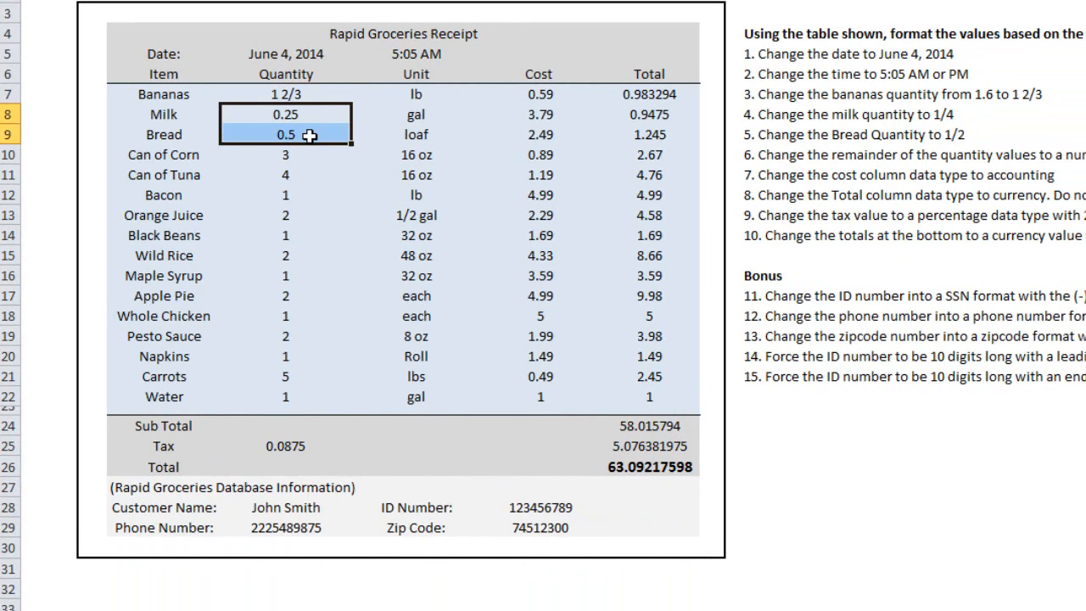
pyautogui.rightClick(321, 132)
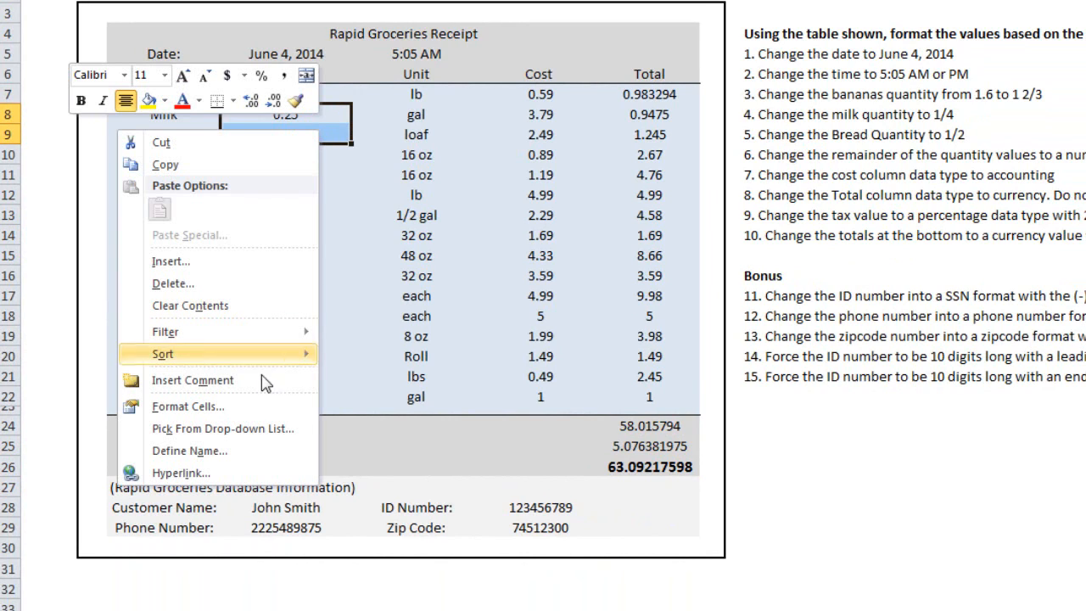
pyautogui.click(250, 409)
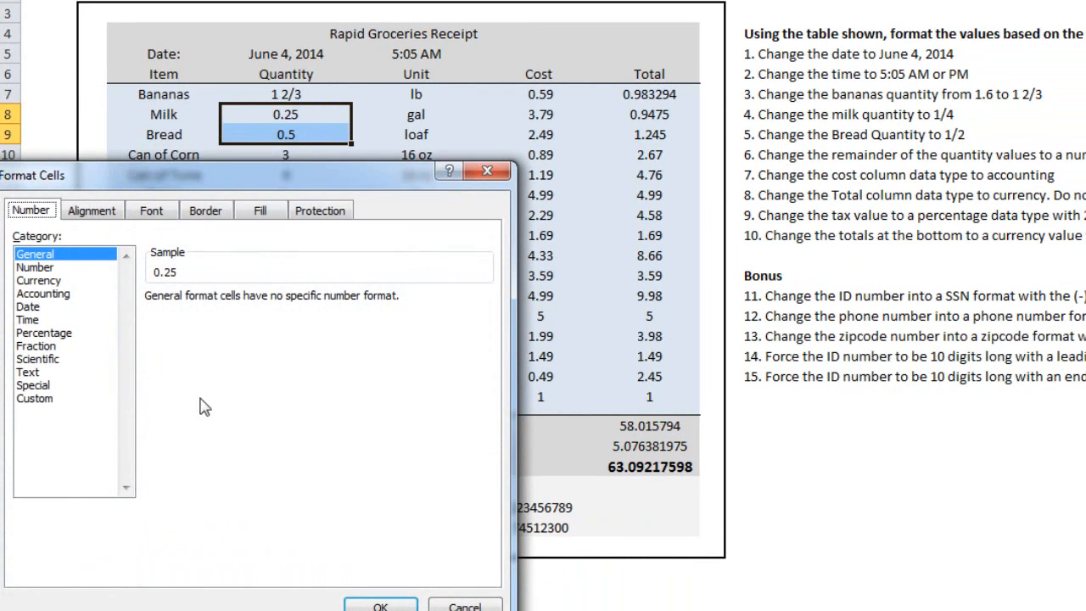
pyautogui.click(58, 347)
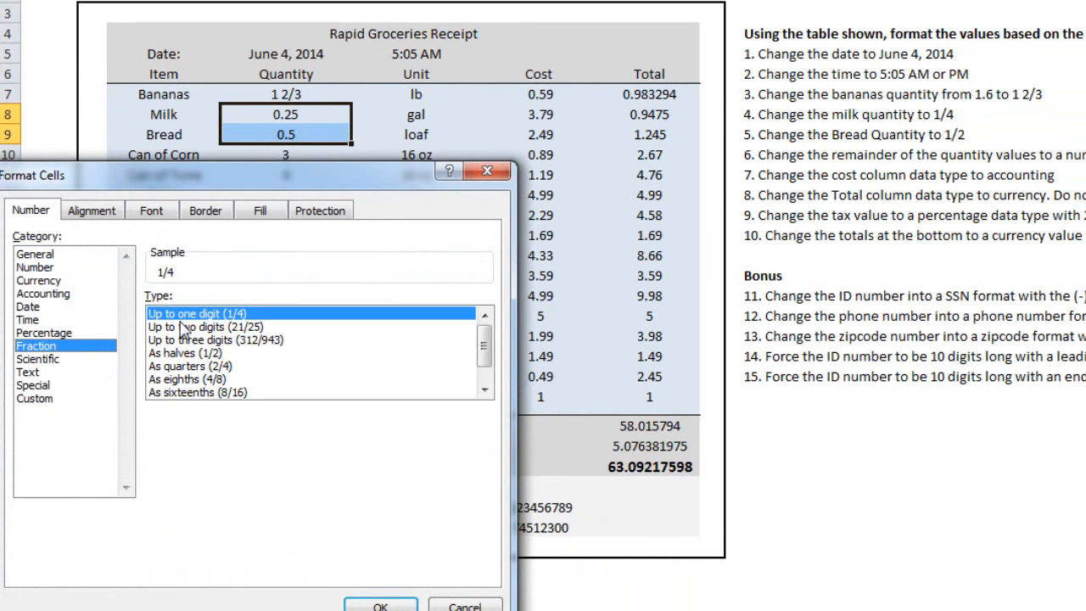
pyautogui.click(374, 605)
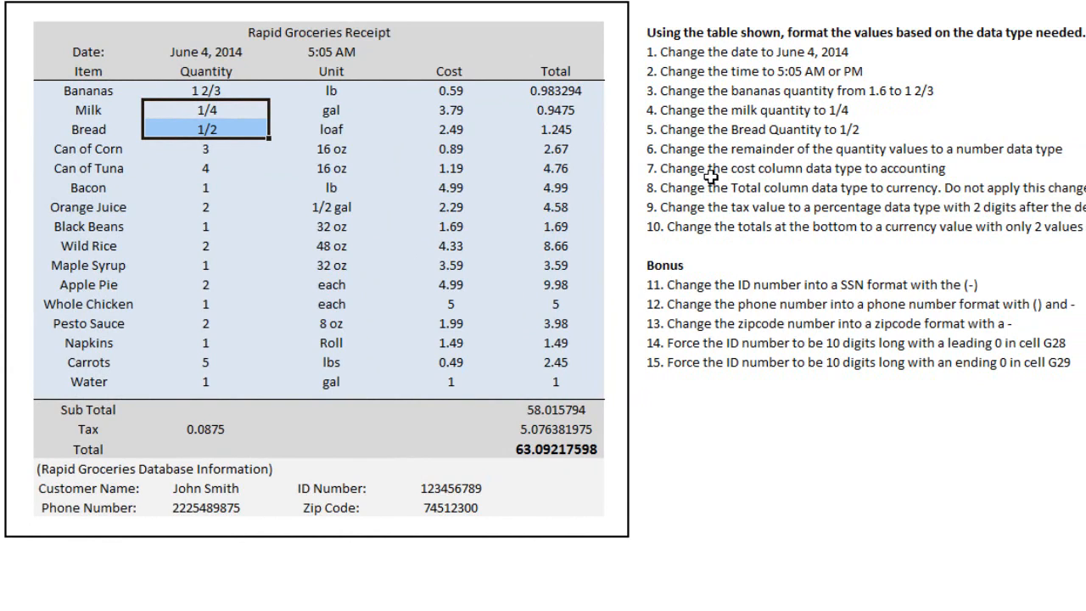
# Step: Format the remaining quantities in D10:D22 with the Number category and two decimal places
pyautogui.moveTo(211, 150); pyautogui.dragTo(219, 382)
pyautogui.rightClick(239, 214)
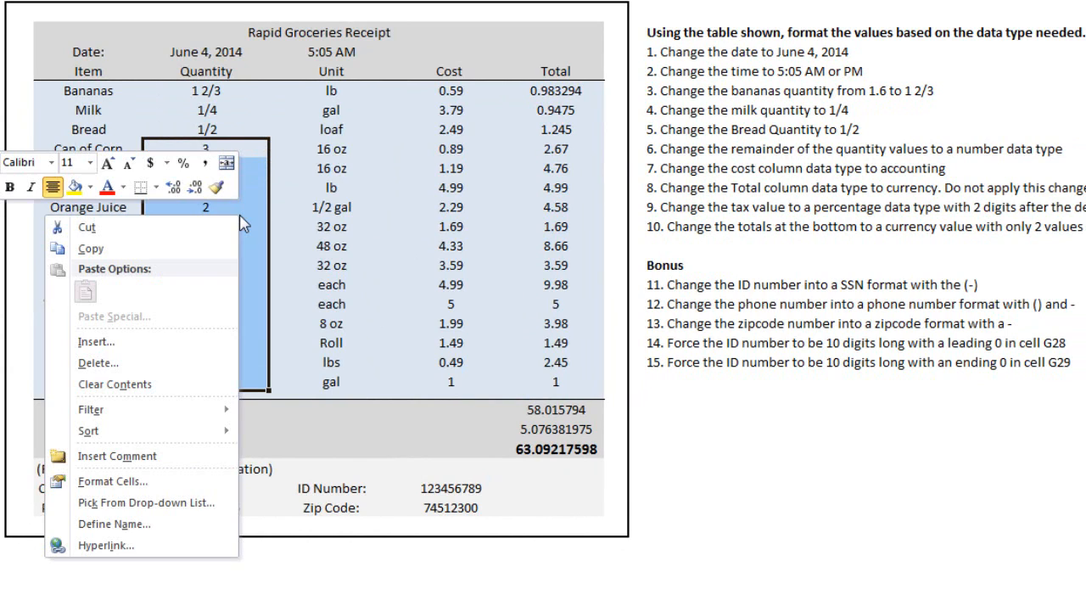
pyautogui.click(184, 480)
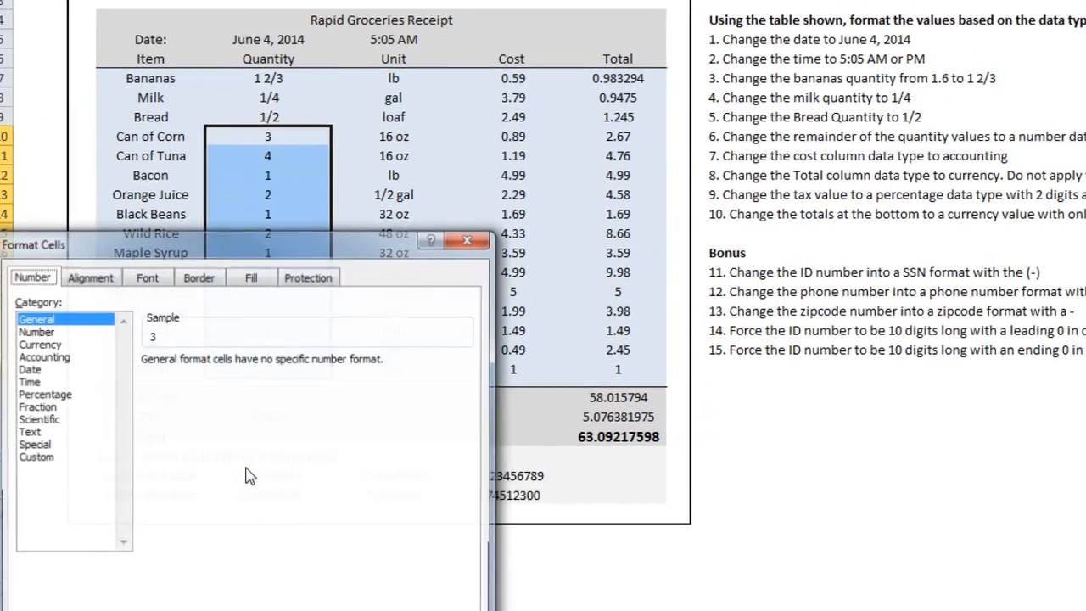
pyautogui.click(71, 331)
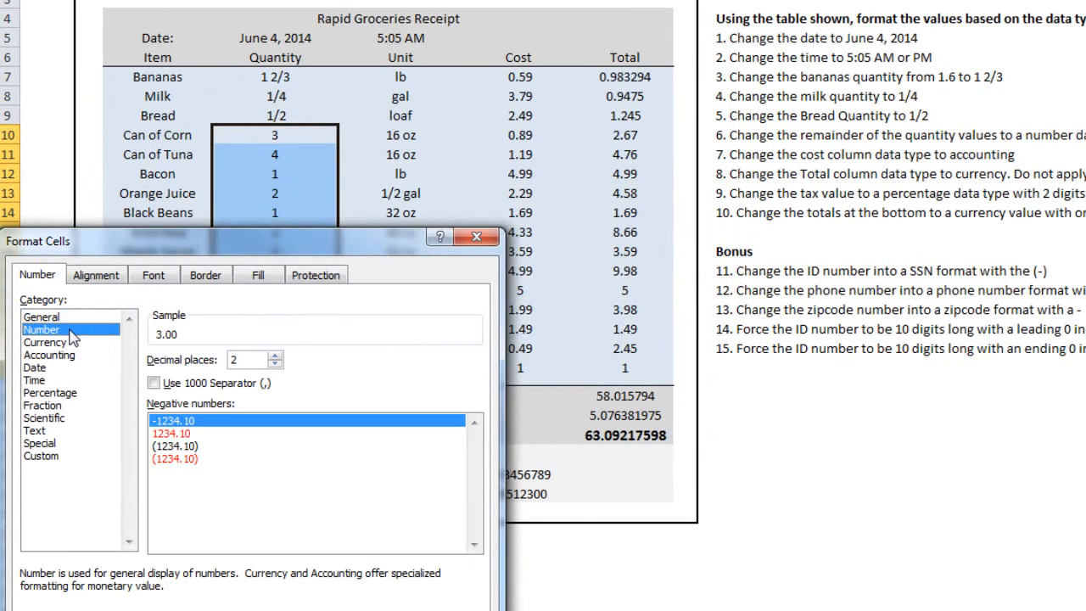
pyautogui.click(274, 363)
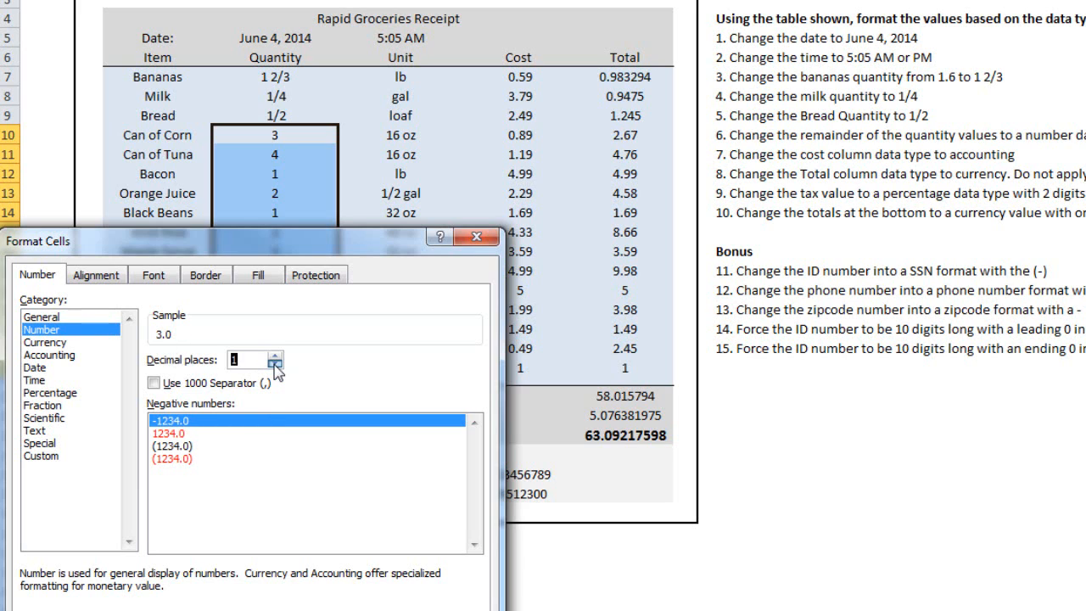
pyautogui.click(275, 363)
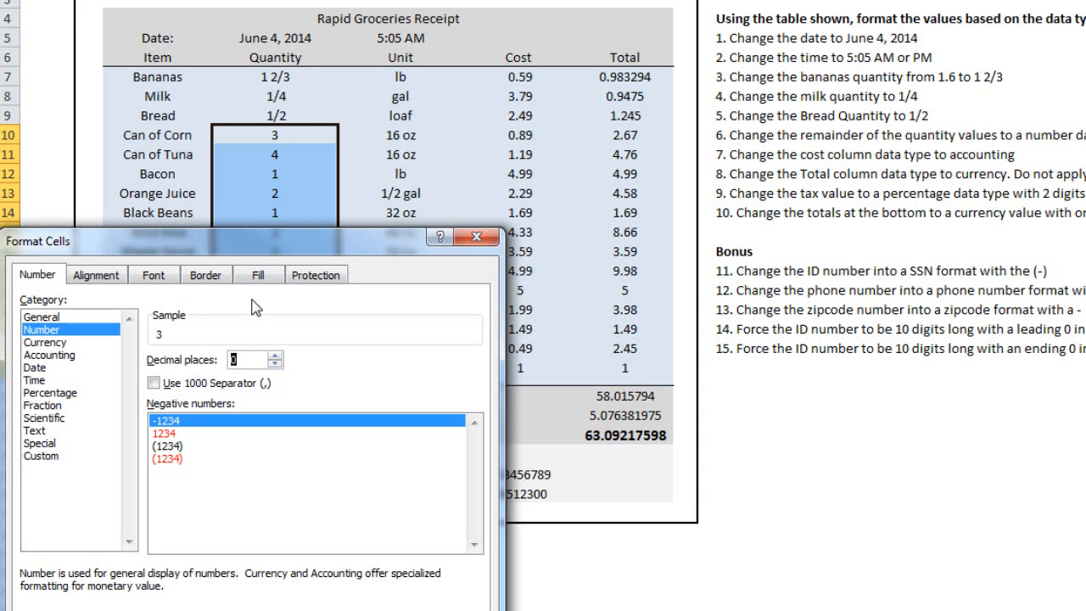
pyautogui.click(274, 354)
pyautogui.click(274, 354)
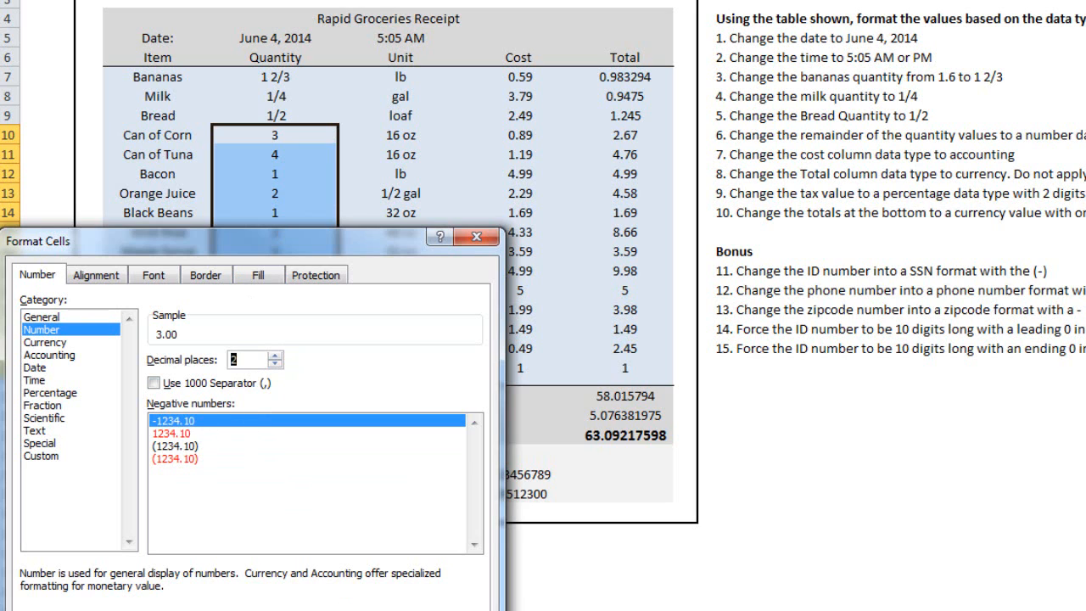
pyautogui.press('Return')
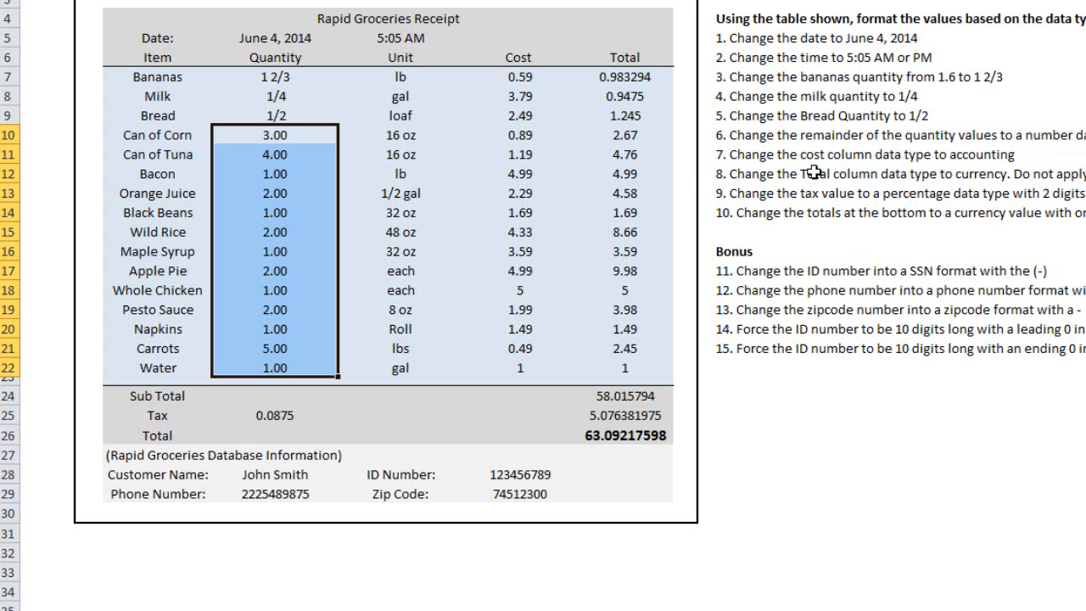
# Step: Re-enter the bananas cost in F7 as .59 and check the whole chicken and water costs in the same column
pyautogui.moveTo(532, 75); pyautogui.dragTo(552, 369)
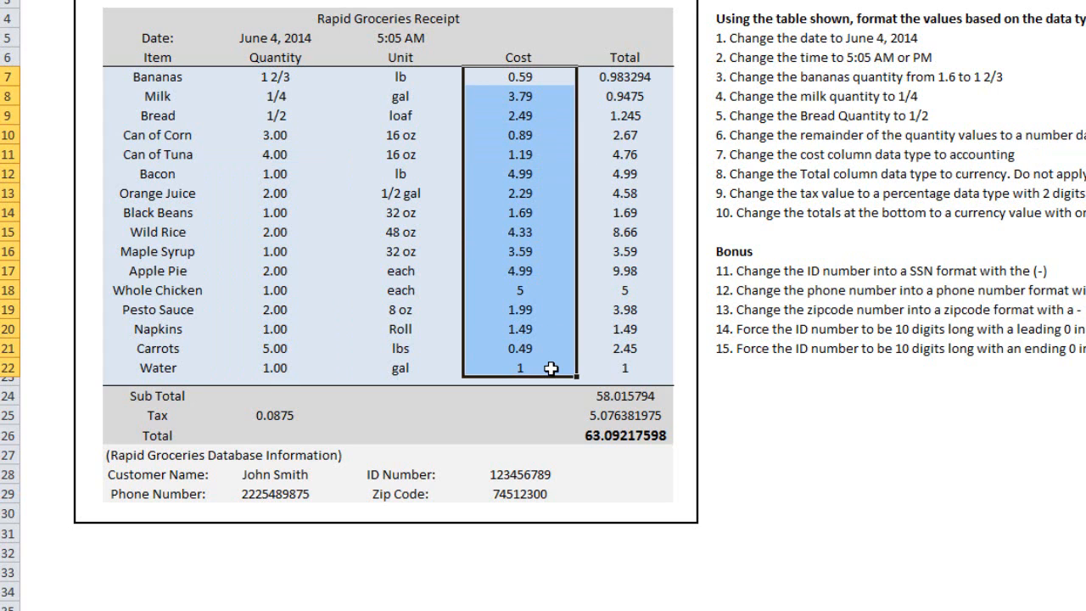
pyautogui.click(534, 76)
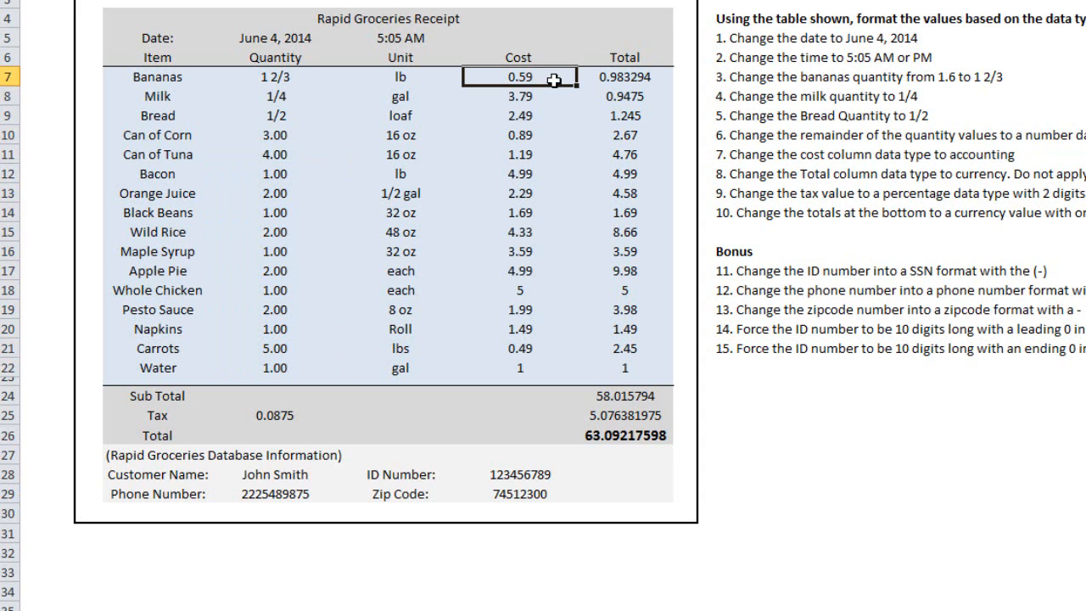
pyautogui.write('.59')
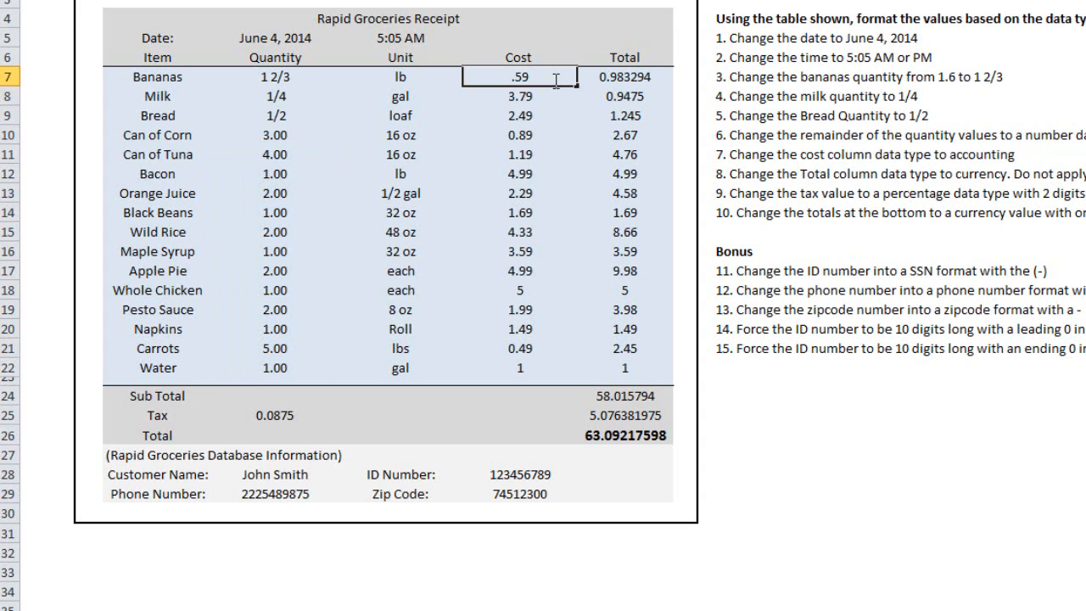
pyautogui.press('Return')
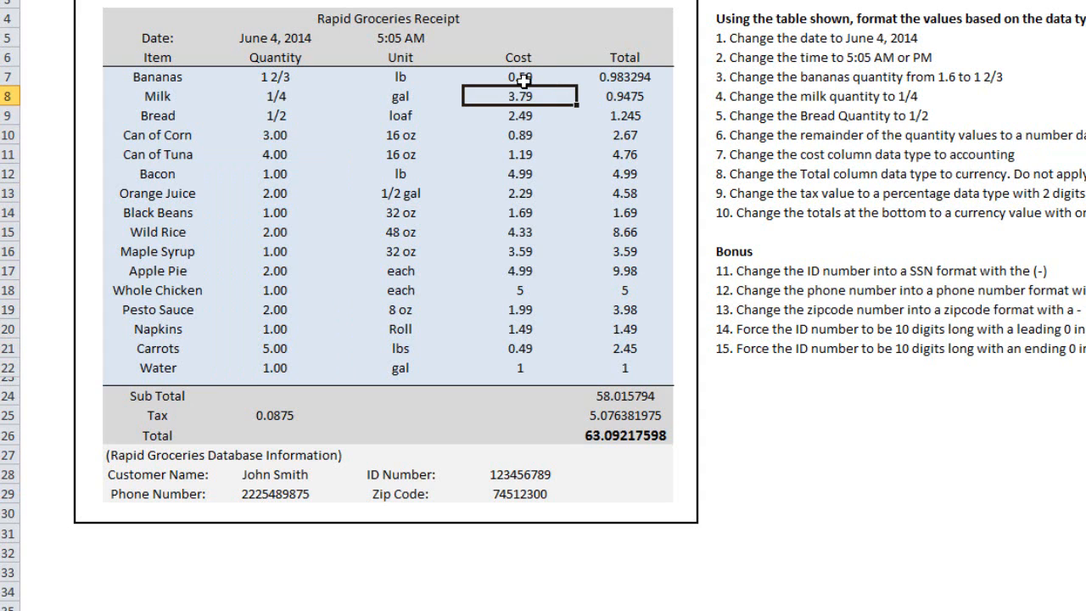
pyautogui.click(516, 76)
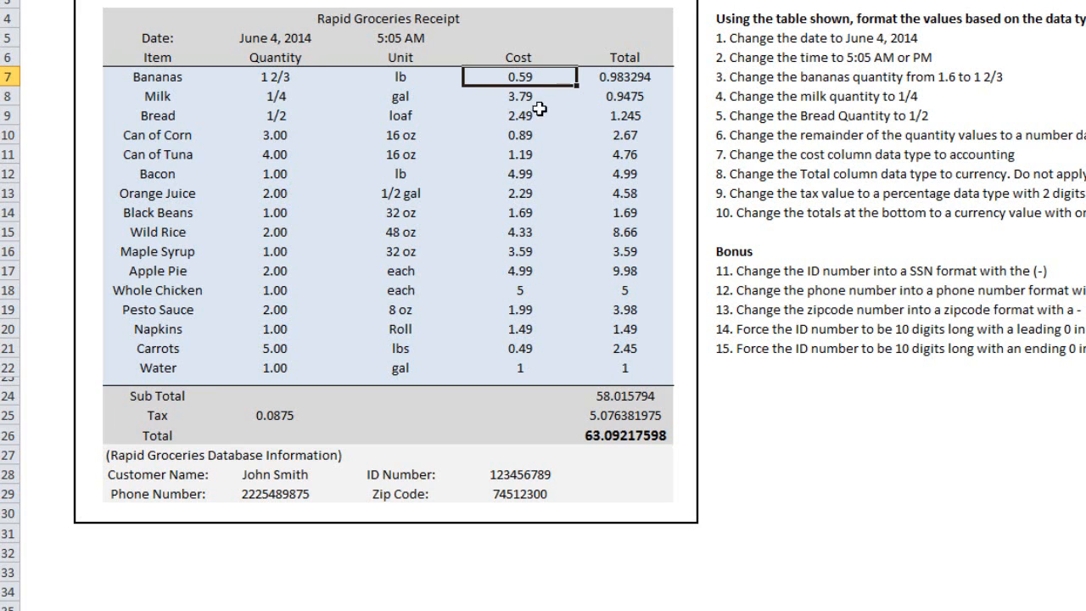
pyautogui.click(543, 291)
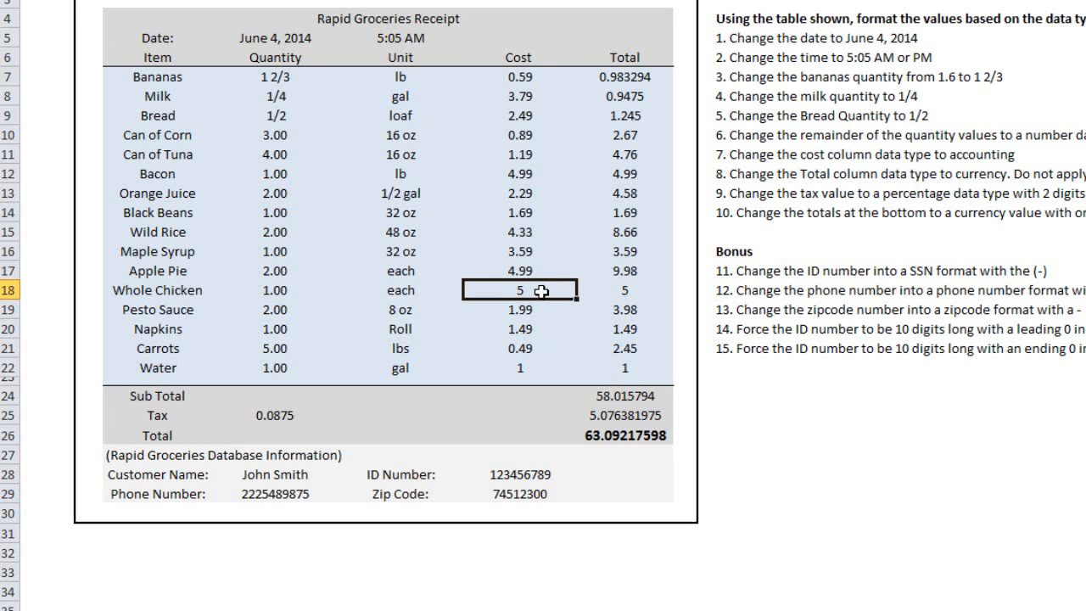
pyautogui.click(521, 369)
# Step: Format the Cost column values in F7:F22 as Accounting with two decimal places and the $ symbol
pyautogui.moveTo(521, 76); pyautogui.dragTo(528, 368)
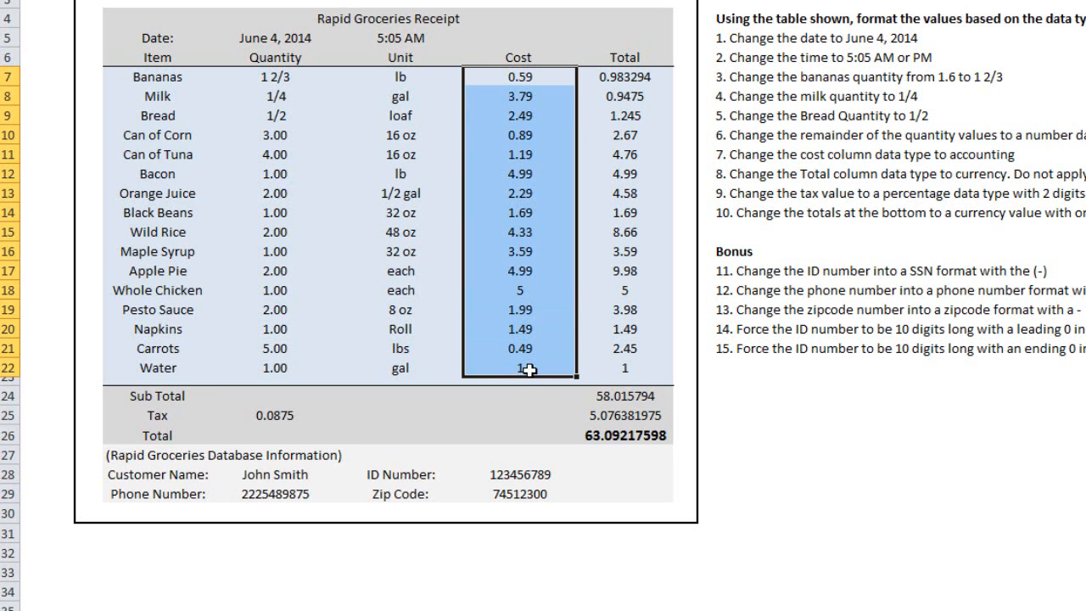
pyautogui.rightClick(541, 177)
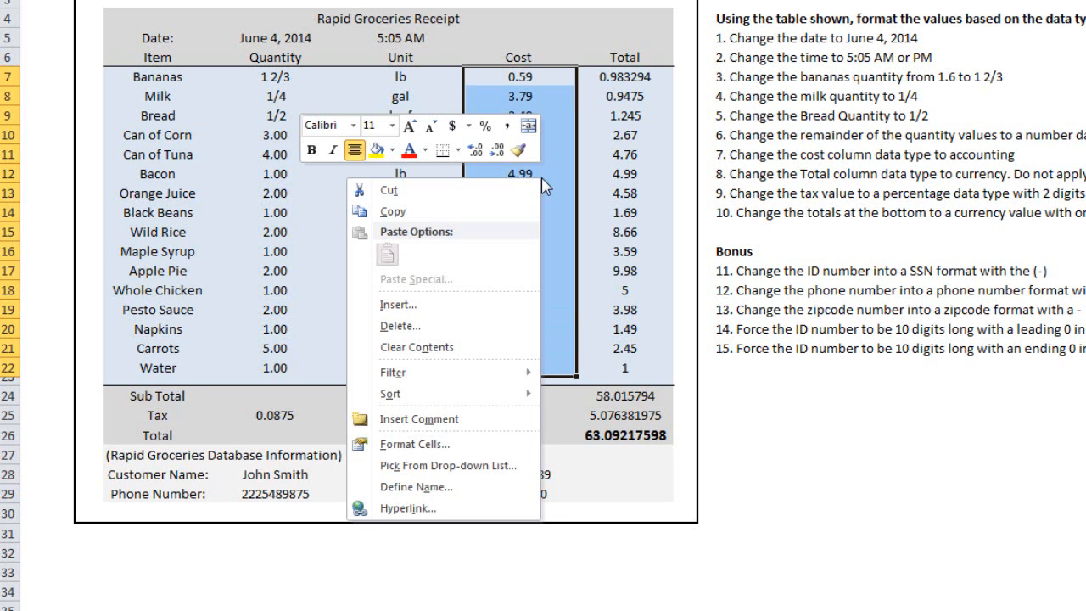
pyautogui.click(512, 450)
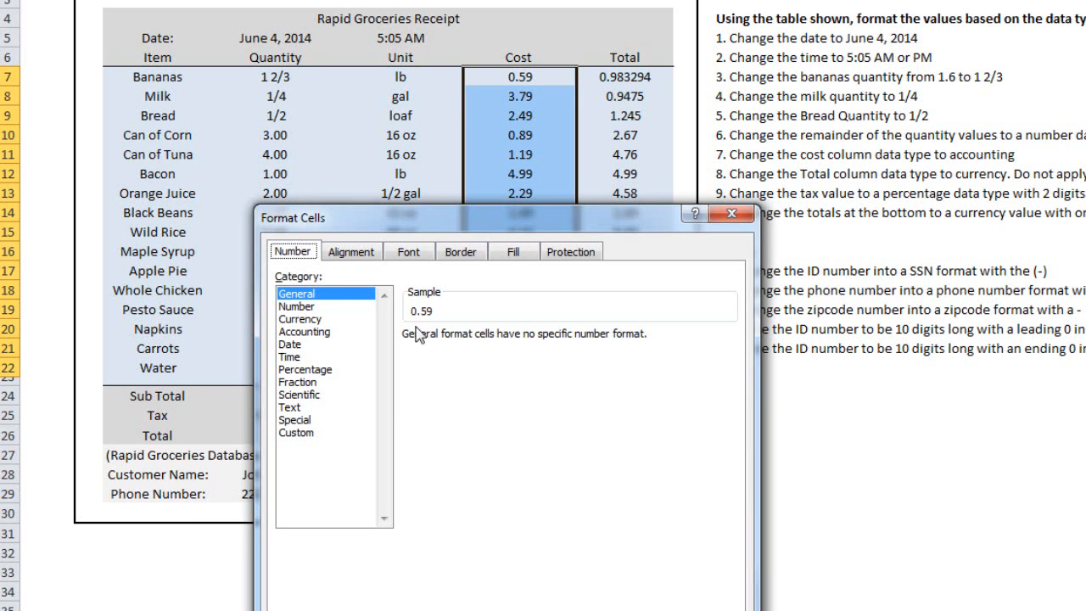
pyautogui.click(325, 336)
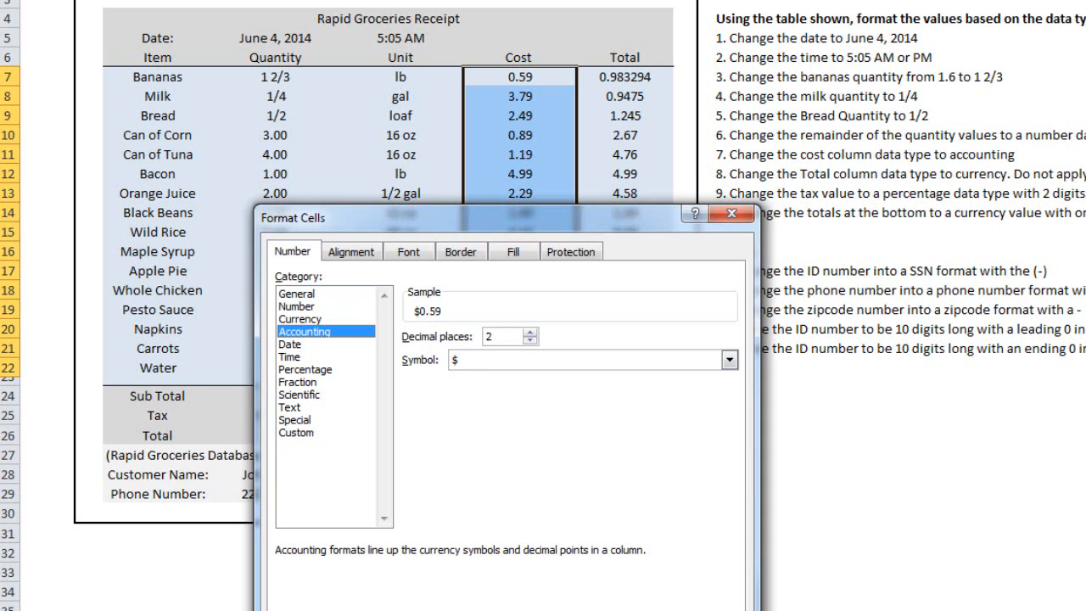
pyautogui.press('Return')
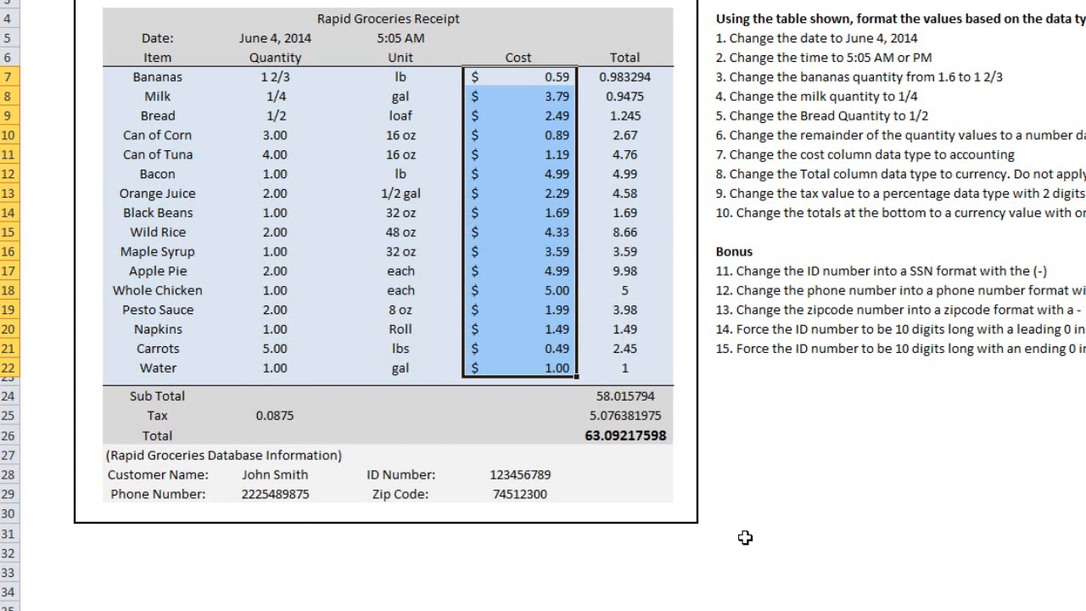
pyautogui.click(480, 76)
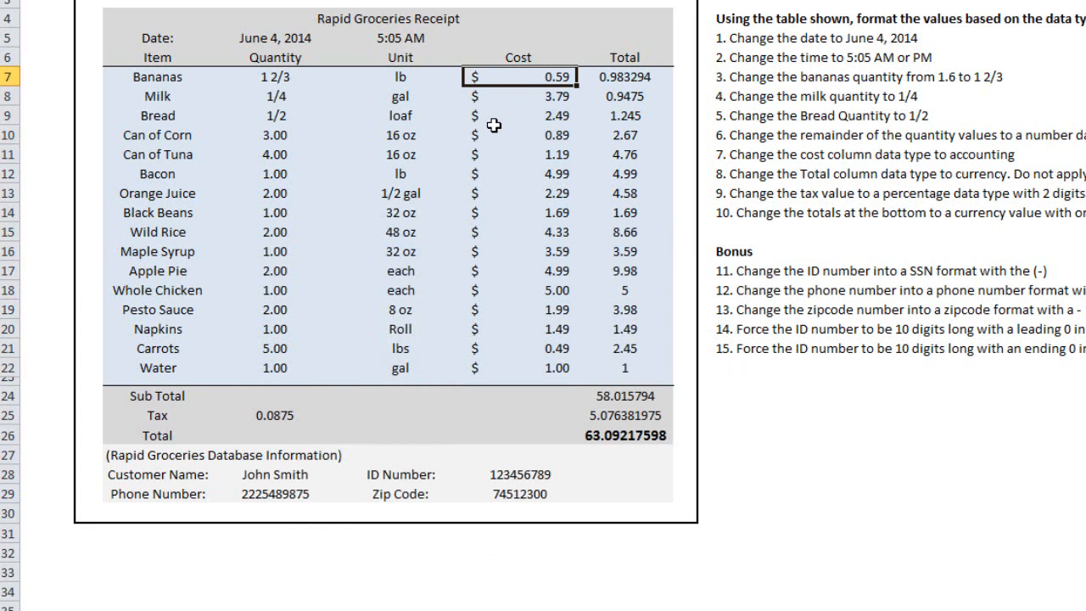
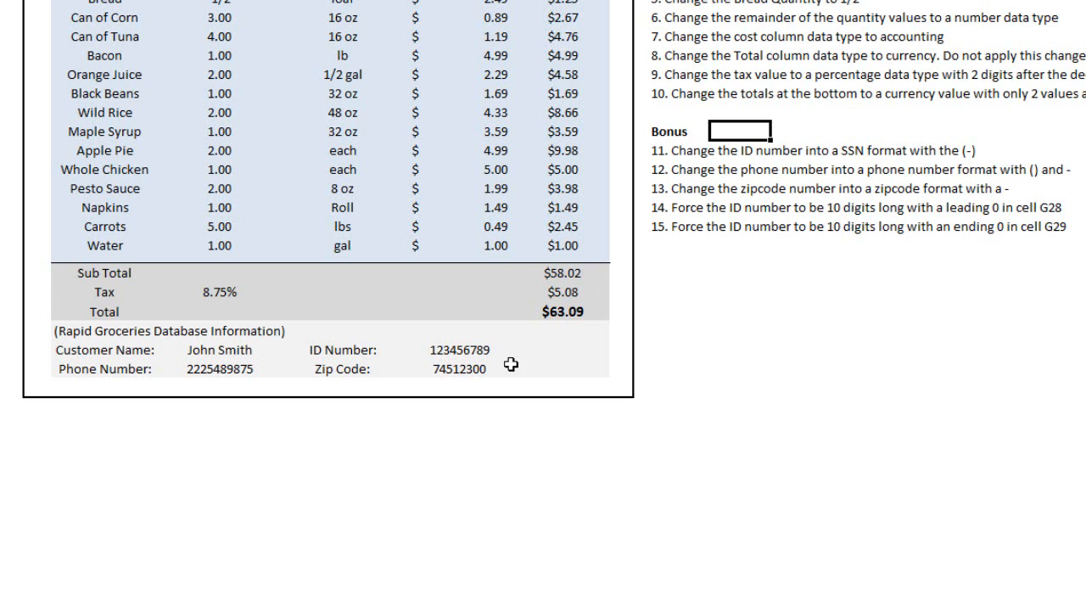
# Step: Format the customer's ID number in F28 with the Special category's Social Security Number type
pyautogui.click(482, 349)
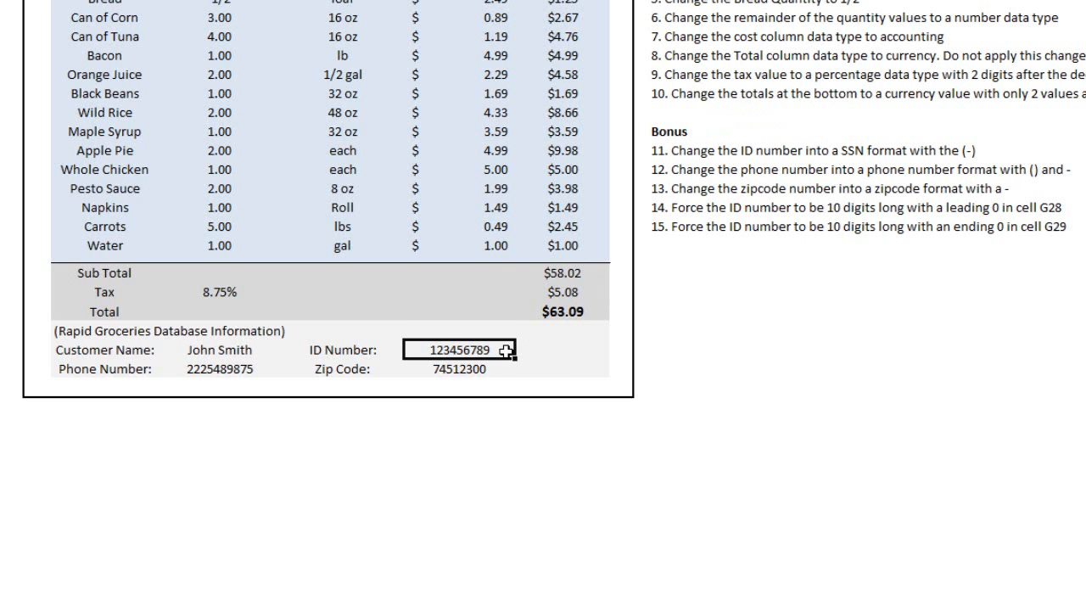
pyautogui.rightClick(499, 350)
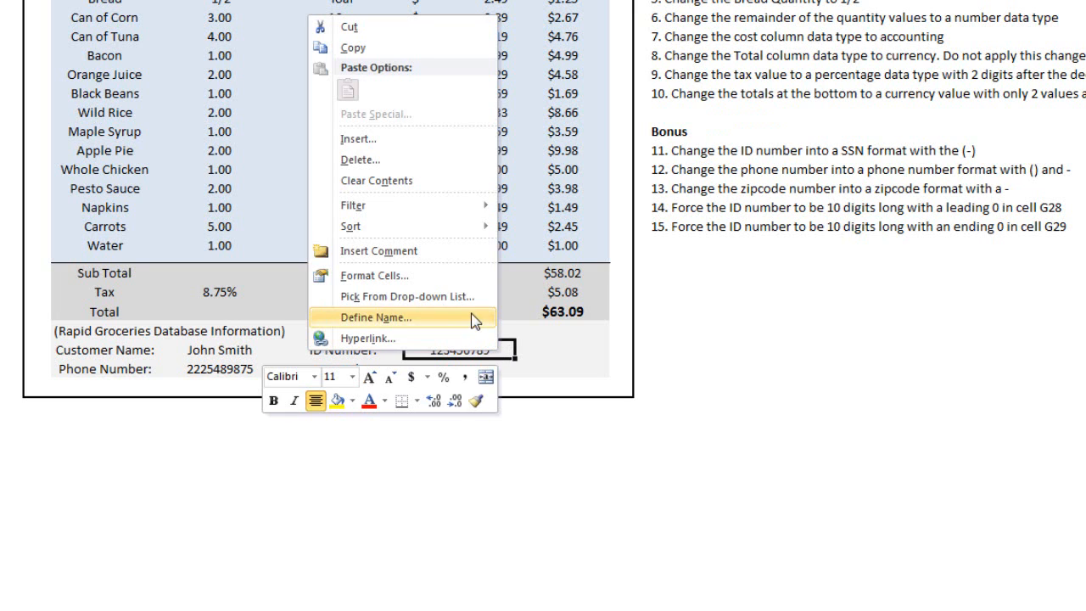
pyautogui.click(470, 275)
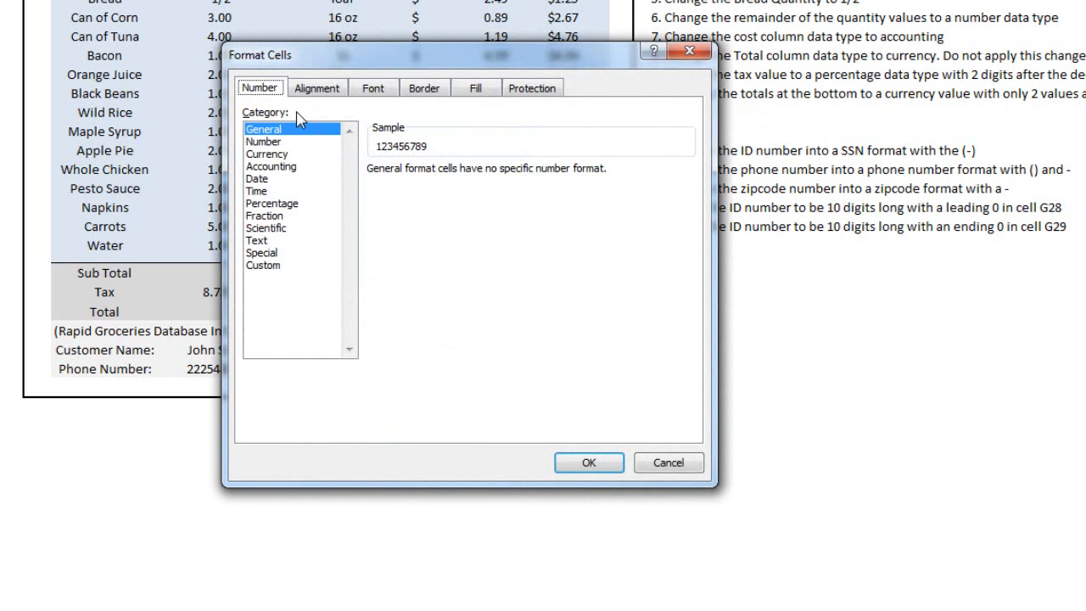
pyautogui.click(262, 252)
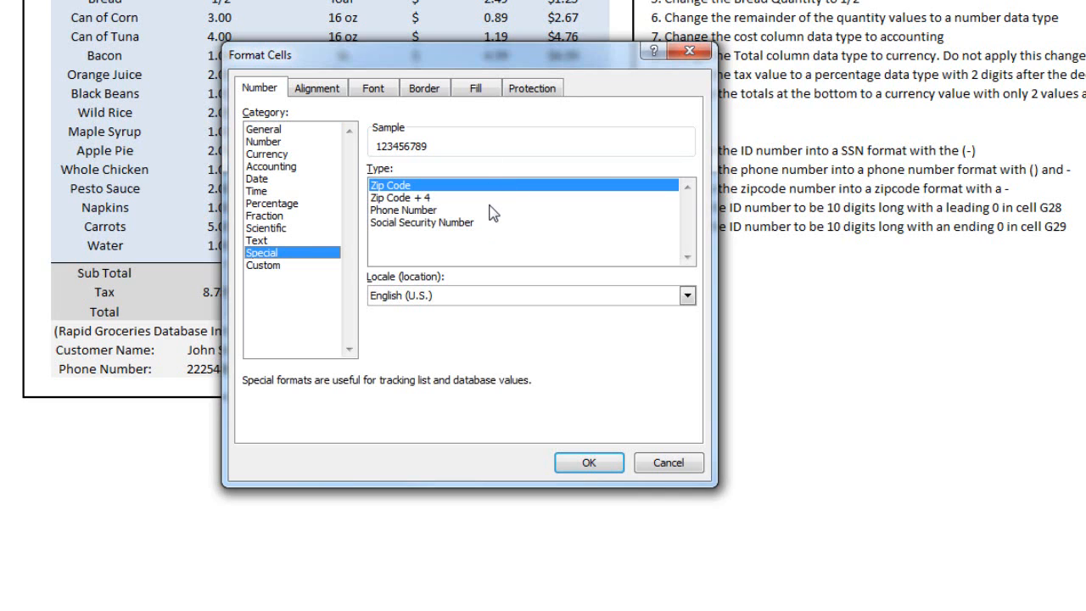
pyautogui.click(459, 199)
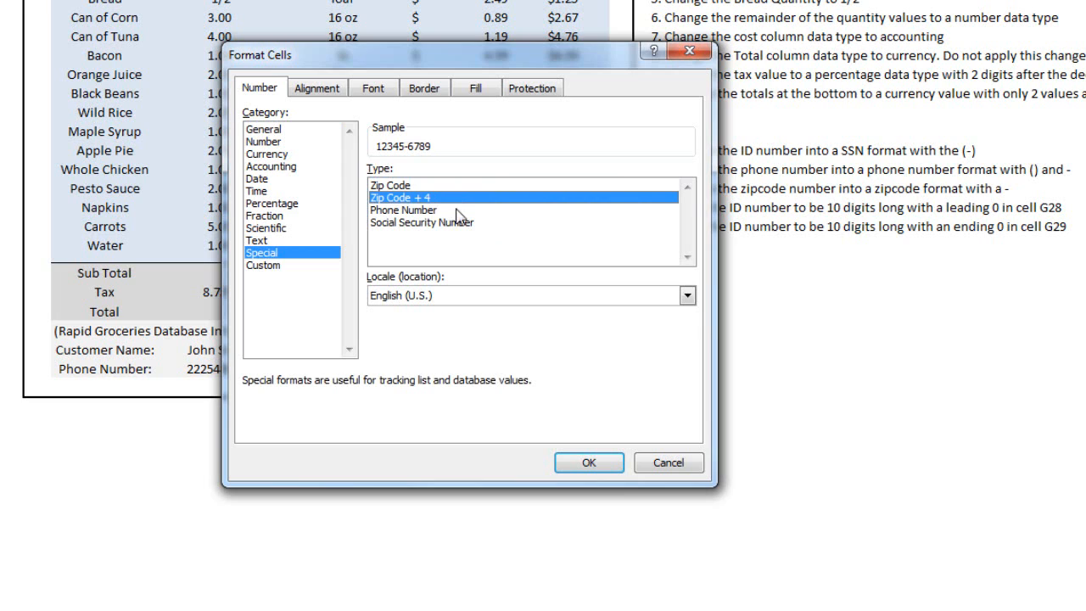
pyautogui.click(459, 212)
pyautogui.click(475, 223)
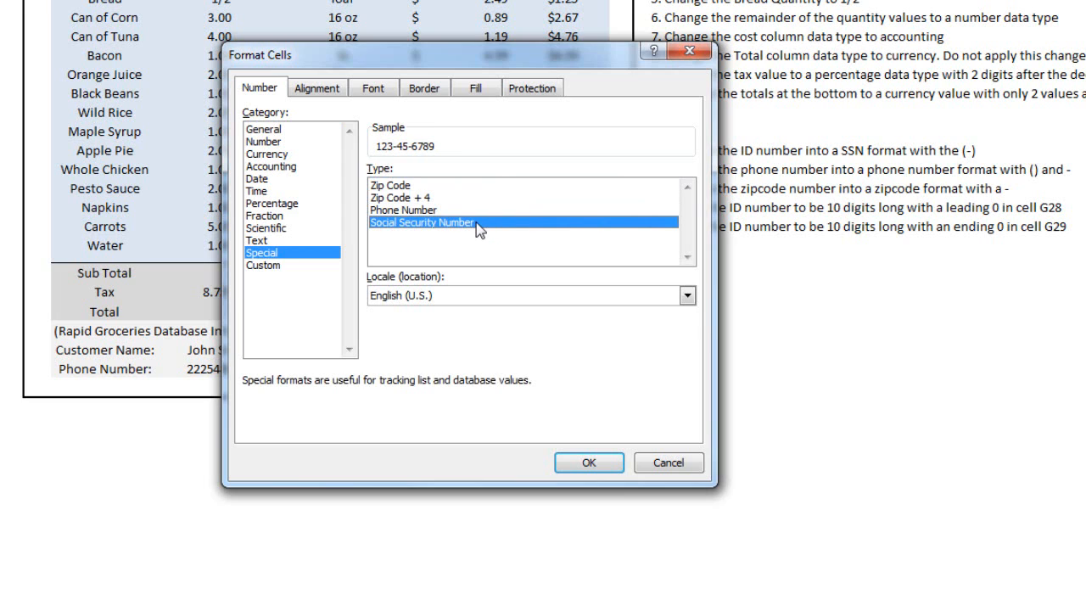
pyautogui.moveTo(578, 53); pyautogui.dragTo(480, 40)
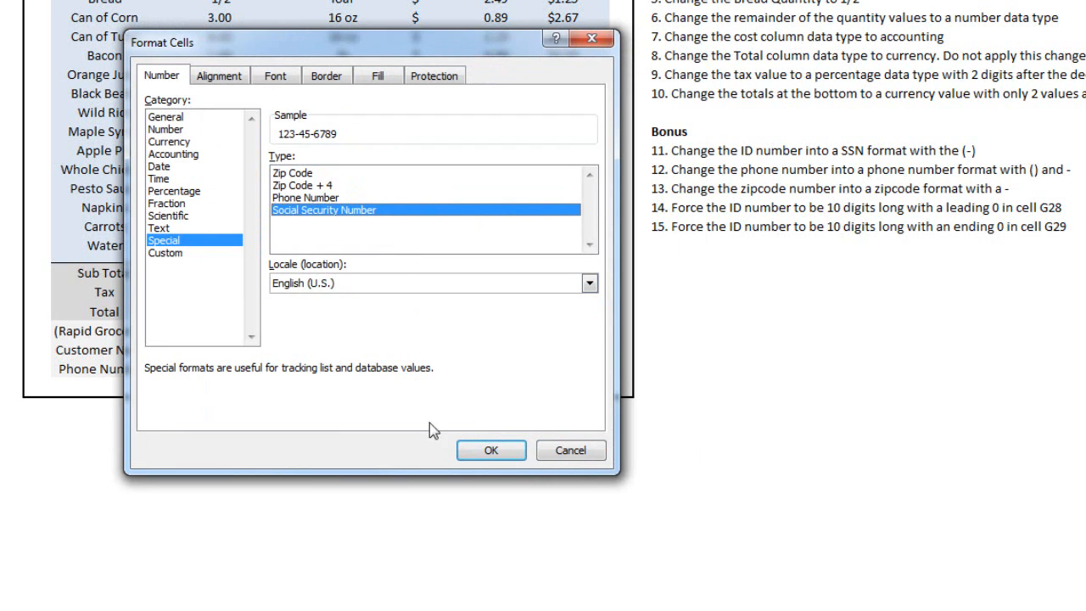
pyautogui.click(476, 454)
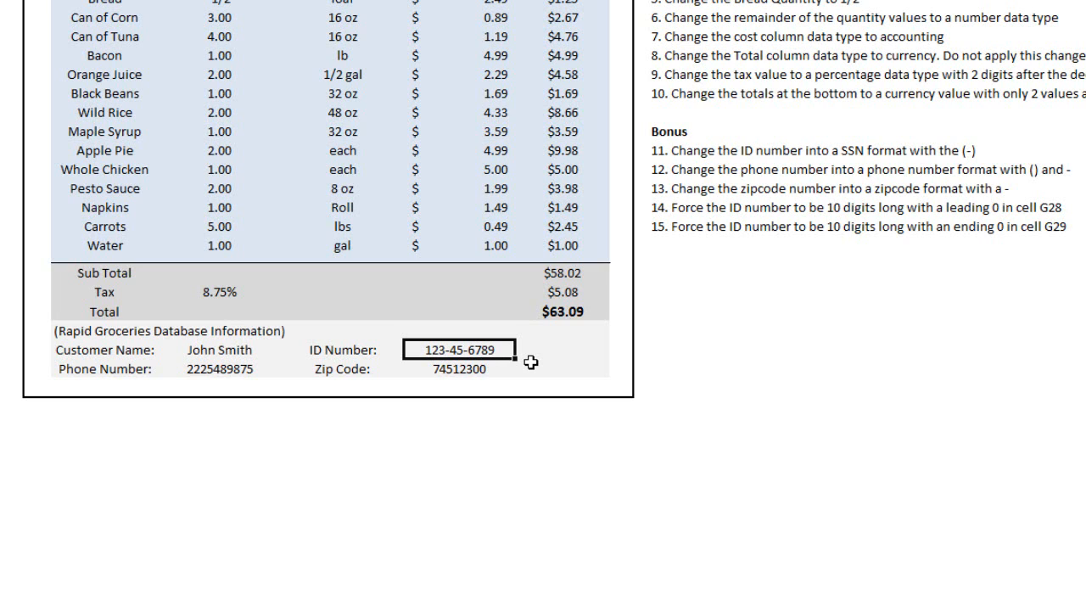
# Step: Format the customer's phone number in D29 with the Special category's Phone Number type
pyautogui.moveTo(501, 3); pyautogui.dragTo(509, 259)
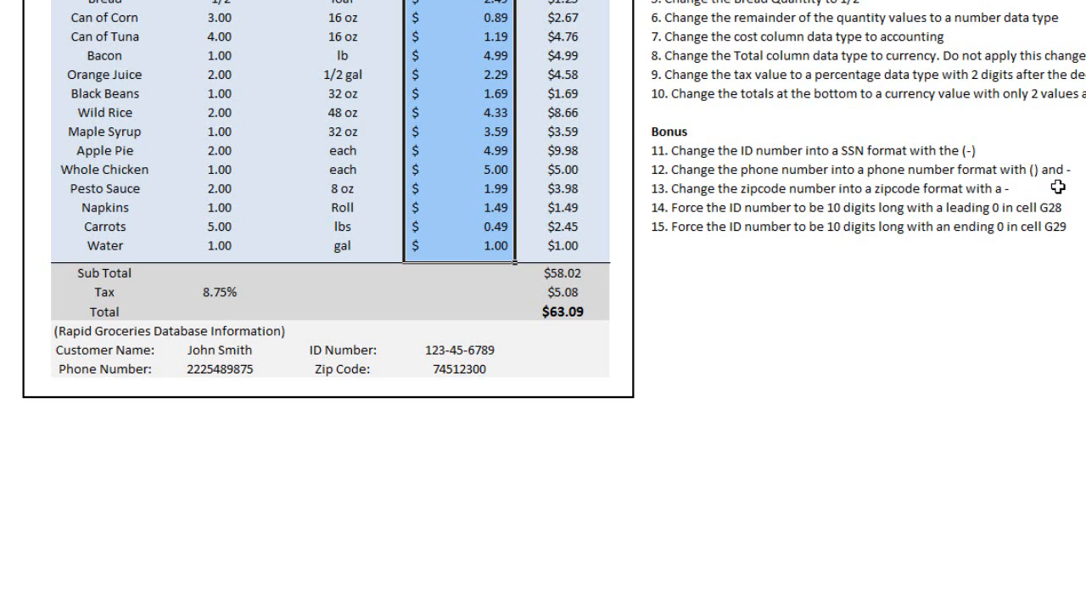
pyautogui.click(232, 371)
pyautogui.rightClick(241, 375)
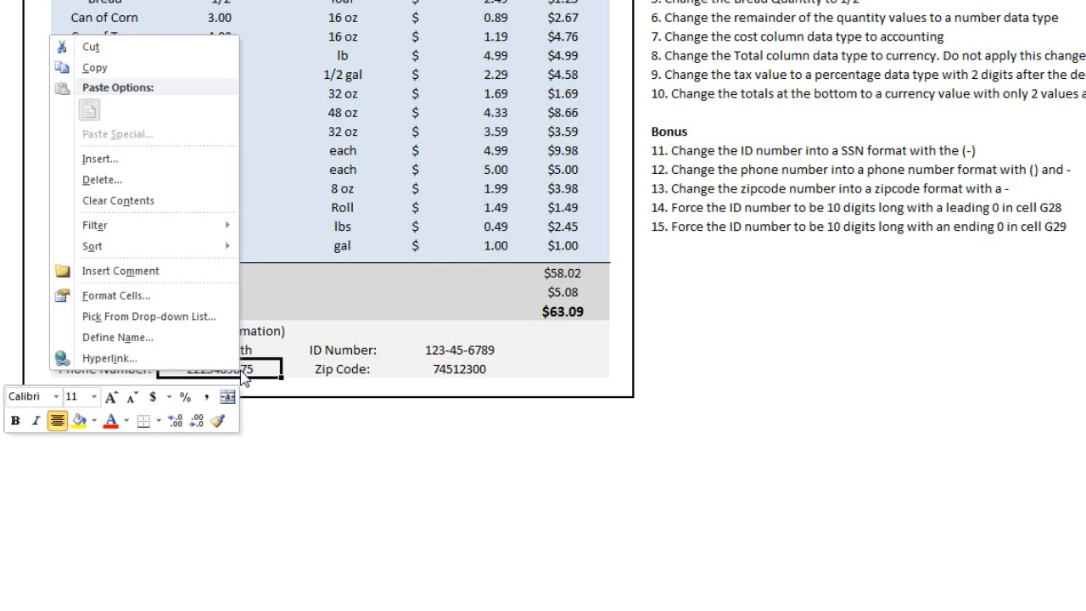
pyautogui.click(199, 297)
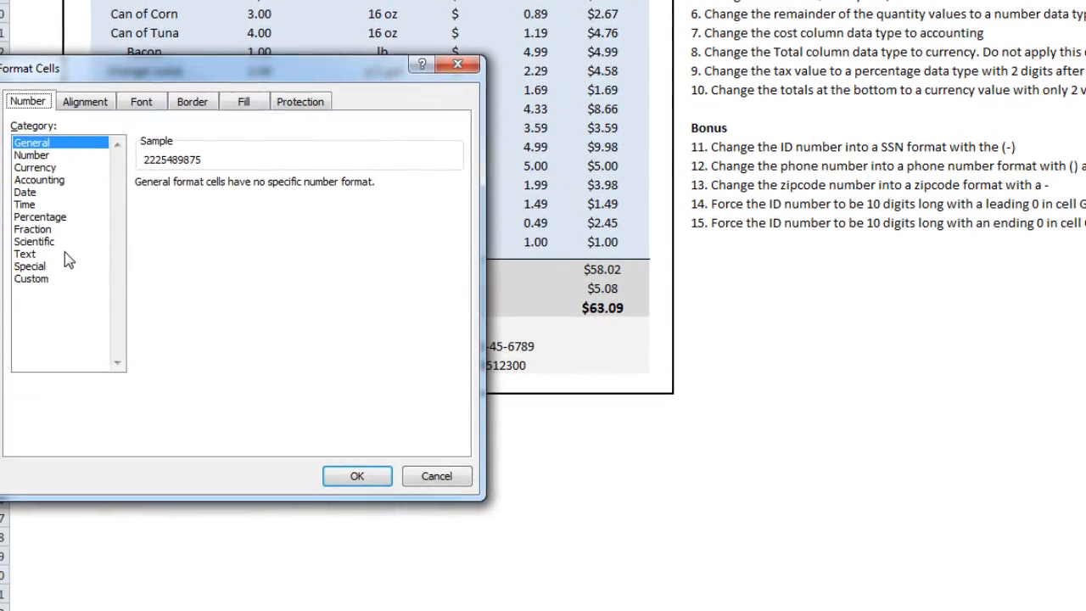
pyautogui.click(64, 268)
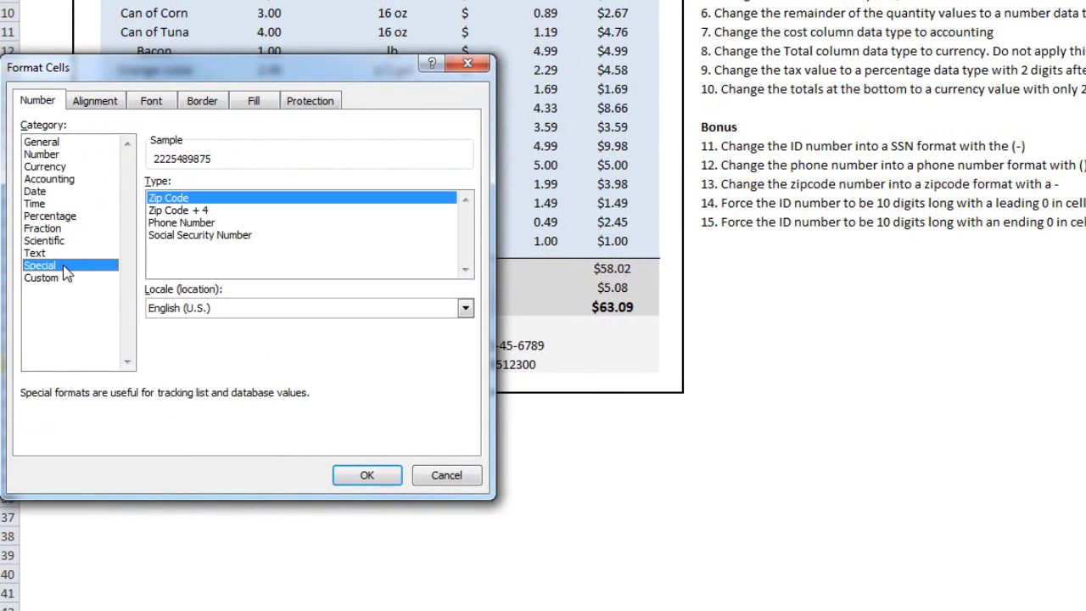
pyautogui.click(177, 226)
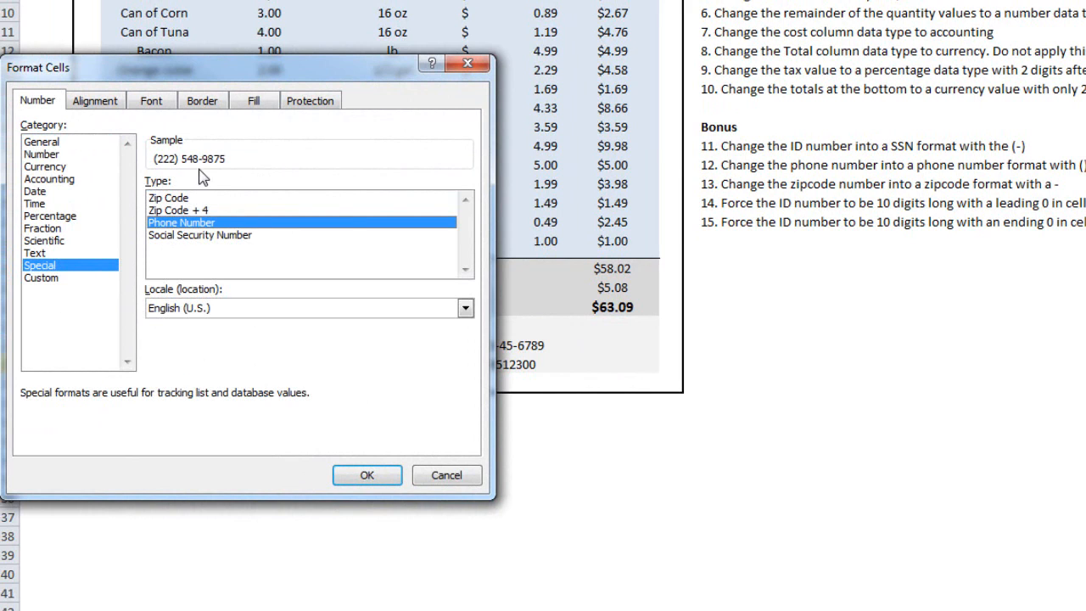
pyautogui.click(363, 478)
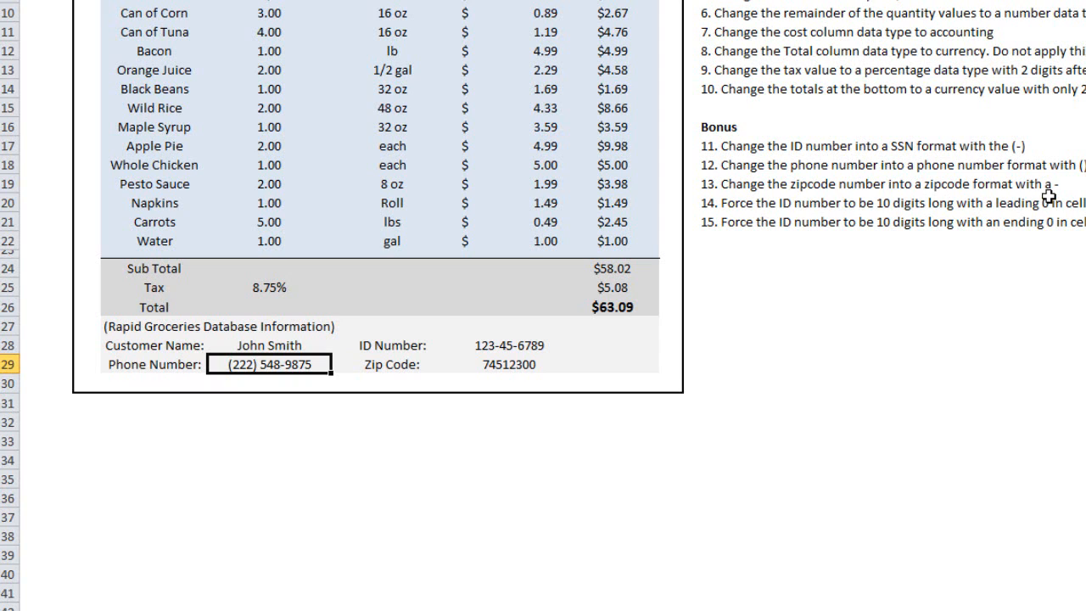
# Step: Format the customer's zip code in F29 with the Special category's Zip Code + 4 type
pyautogui.click(541, 365)
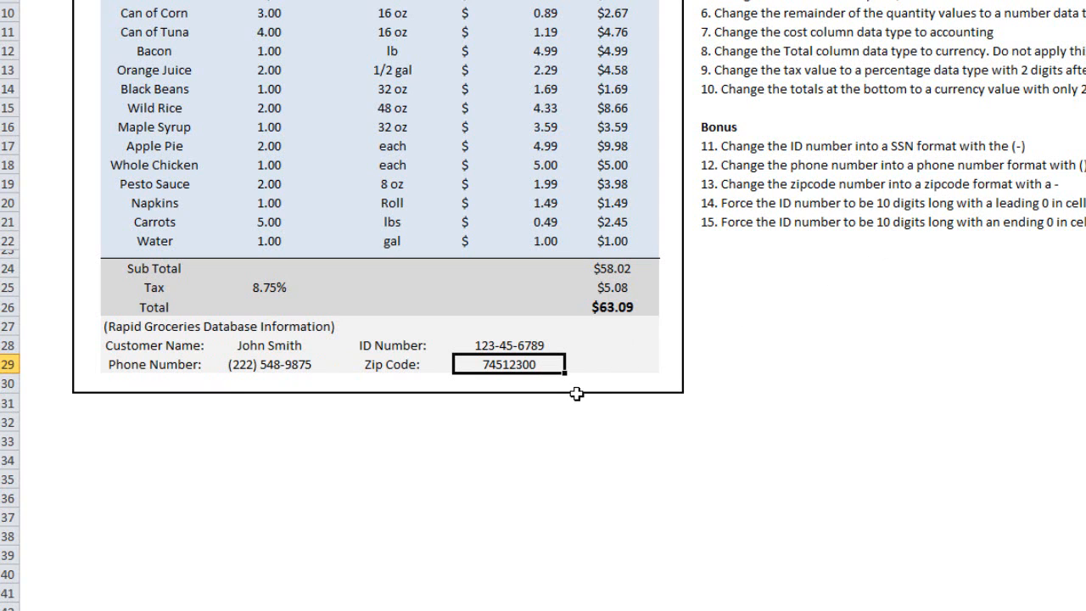
pyautogui.rightClick(497, 363)
pyautogui.click(458, 288)
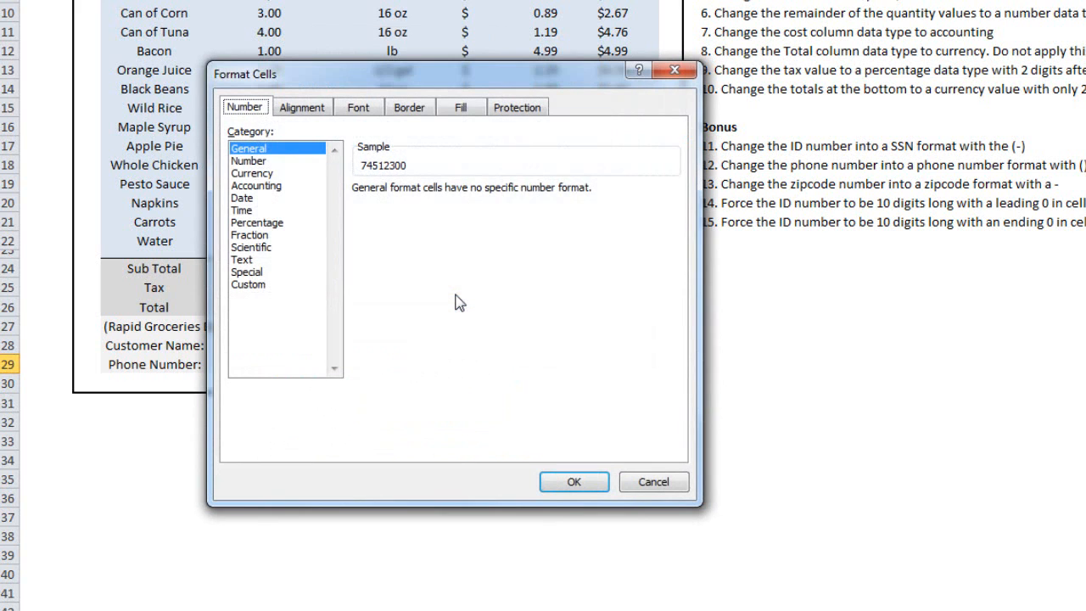
pyautogui.click(273, 272)
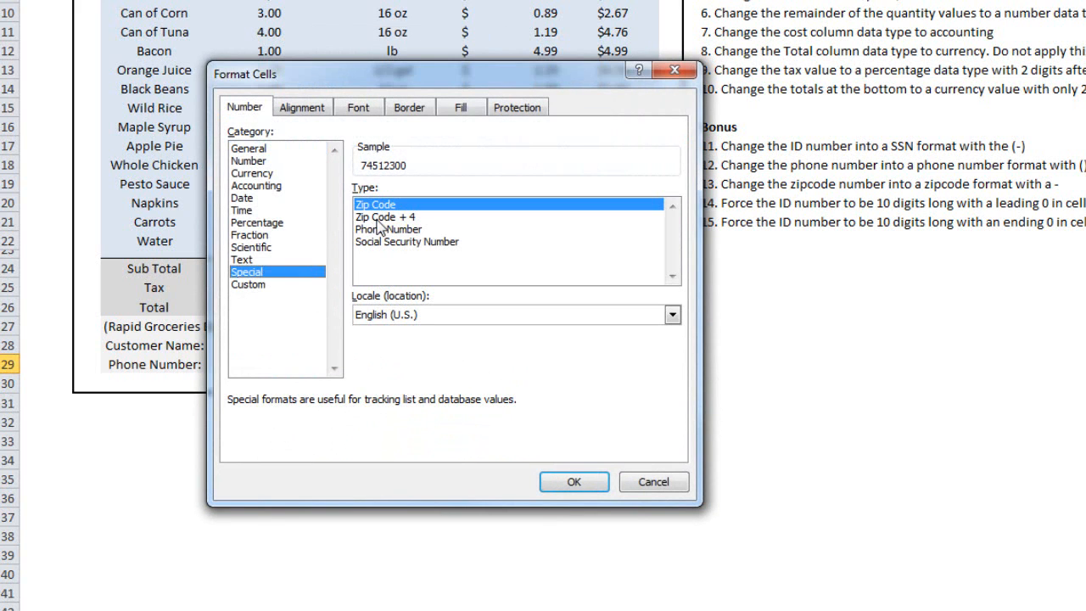
pyautogui.click(377, 219)
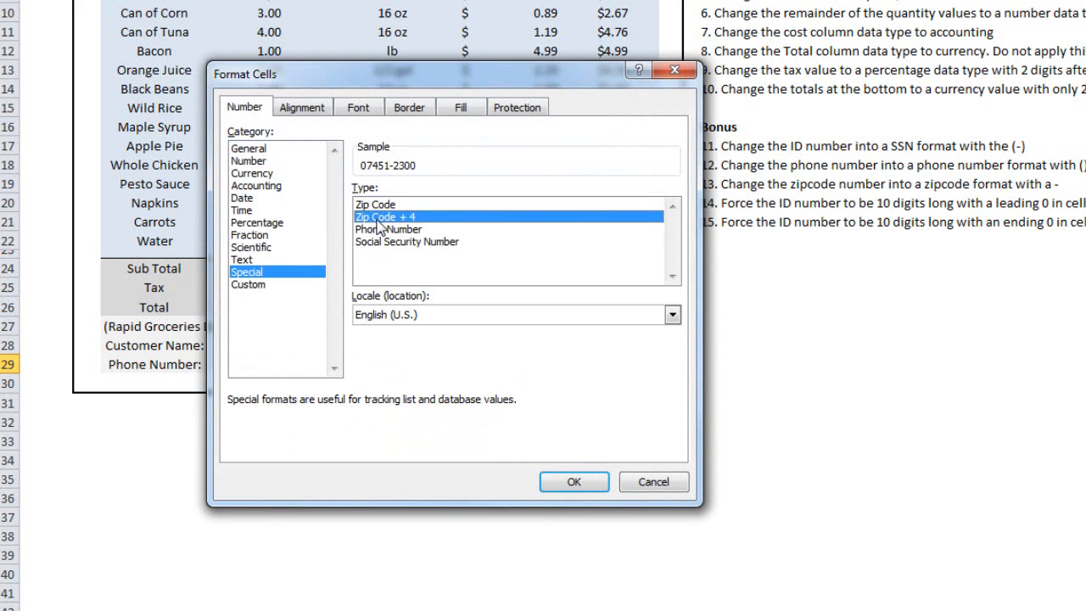
pyautogui.click(557, 484)
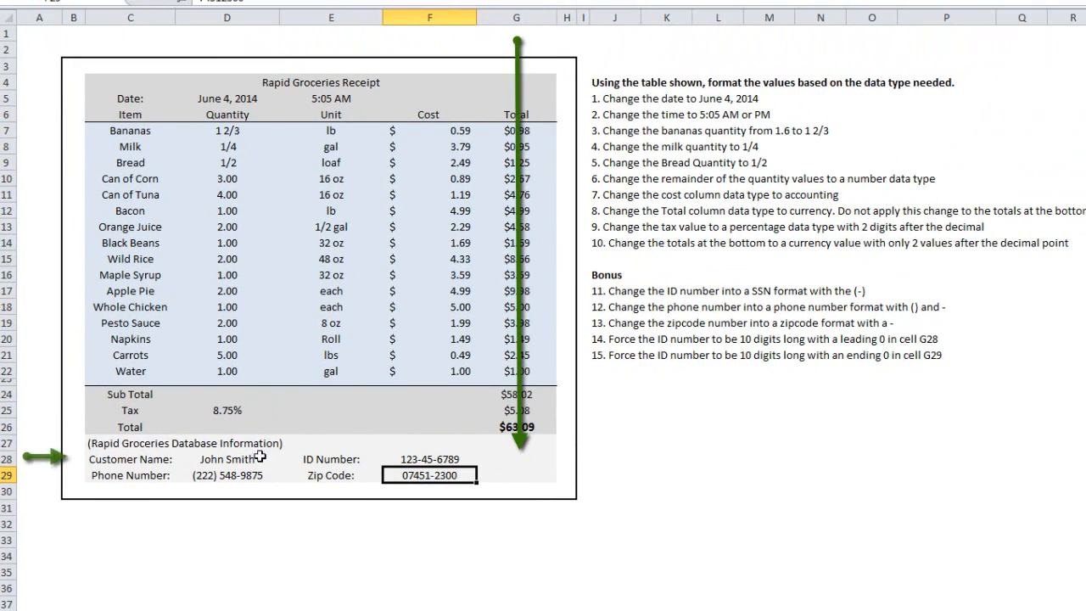
# Step: Enter the formula =F28 in cell G28 to reference the customer's ID number
pyautogui.click(494, 459)
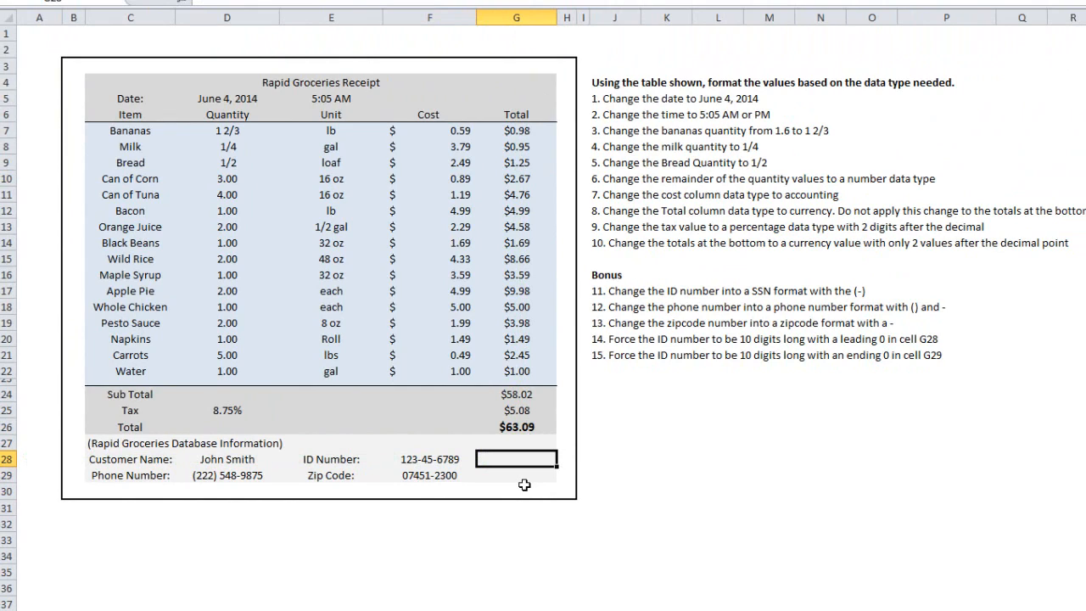
pyautogui.write('=')
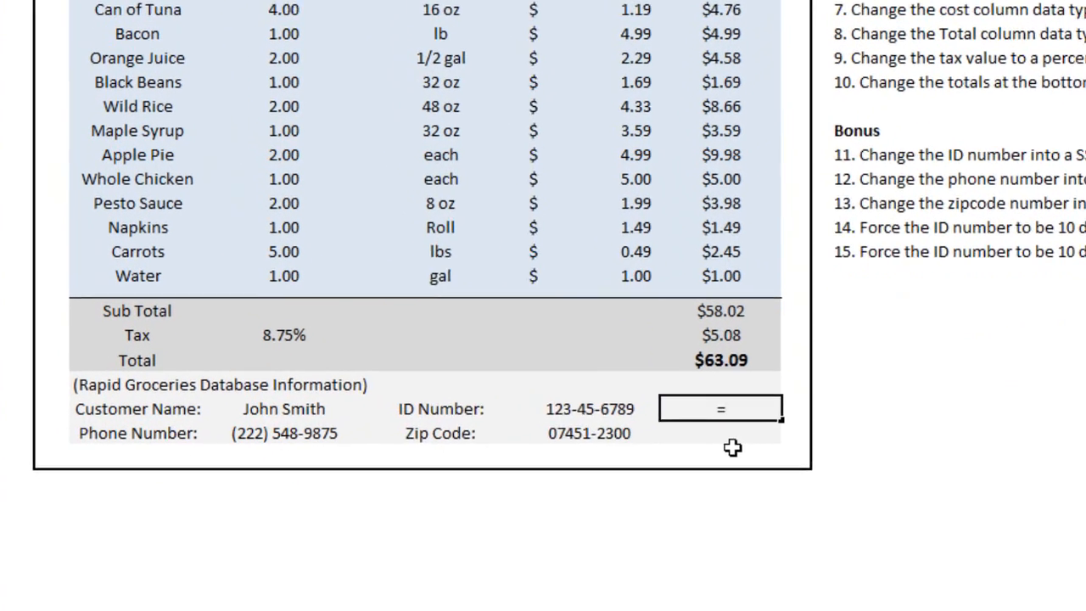
pyautogui.click(650, 405)
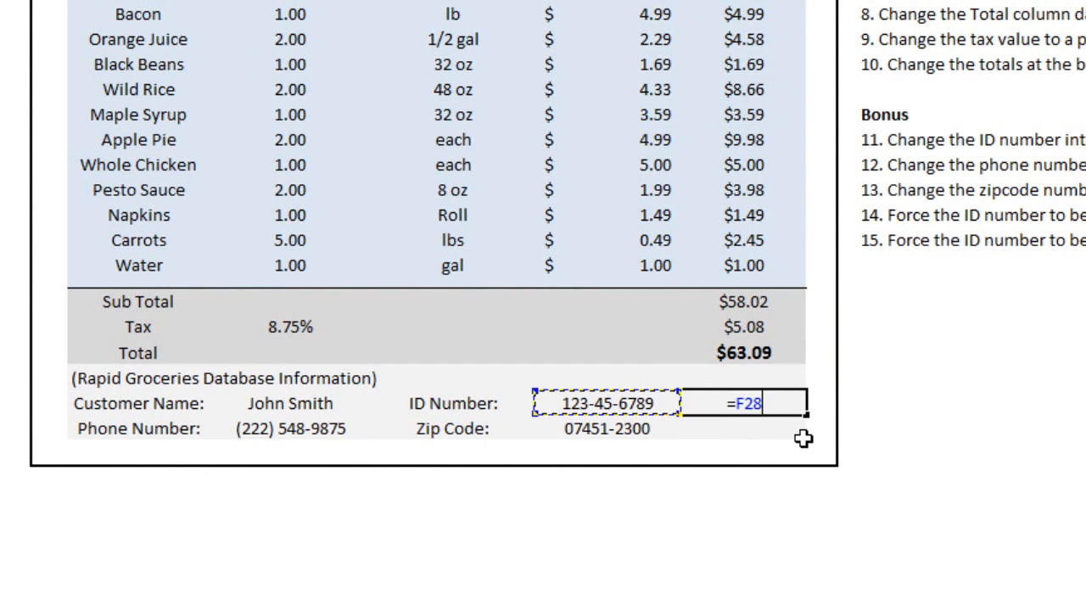
pyautogui.press('Return')
pyautogui.click(767, 404)
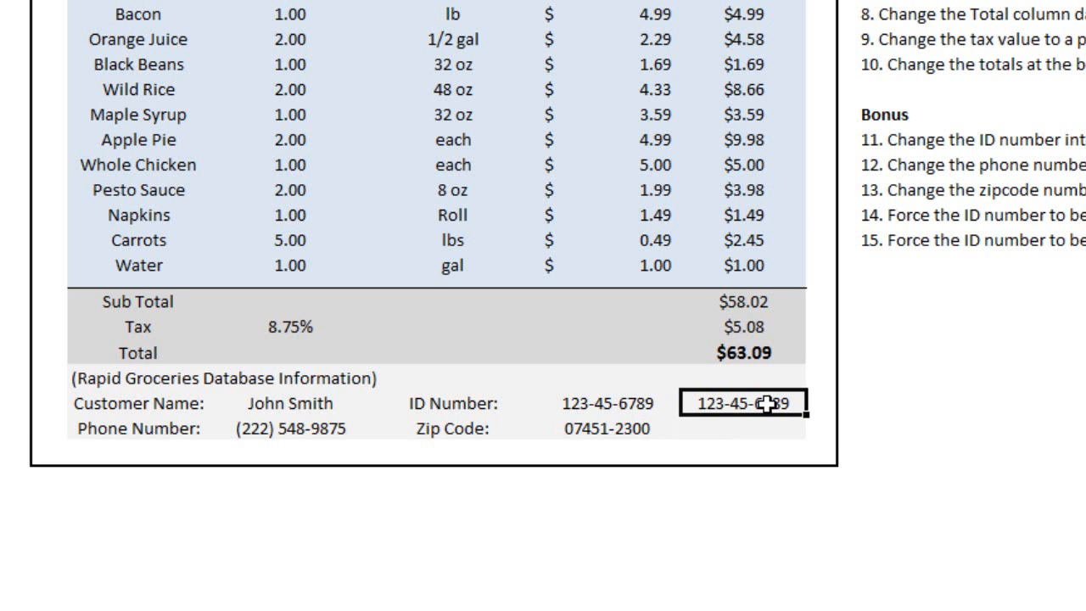
pyautogui.rightClick(767, 404)
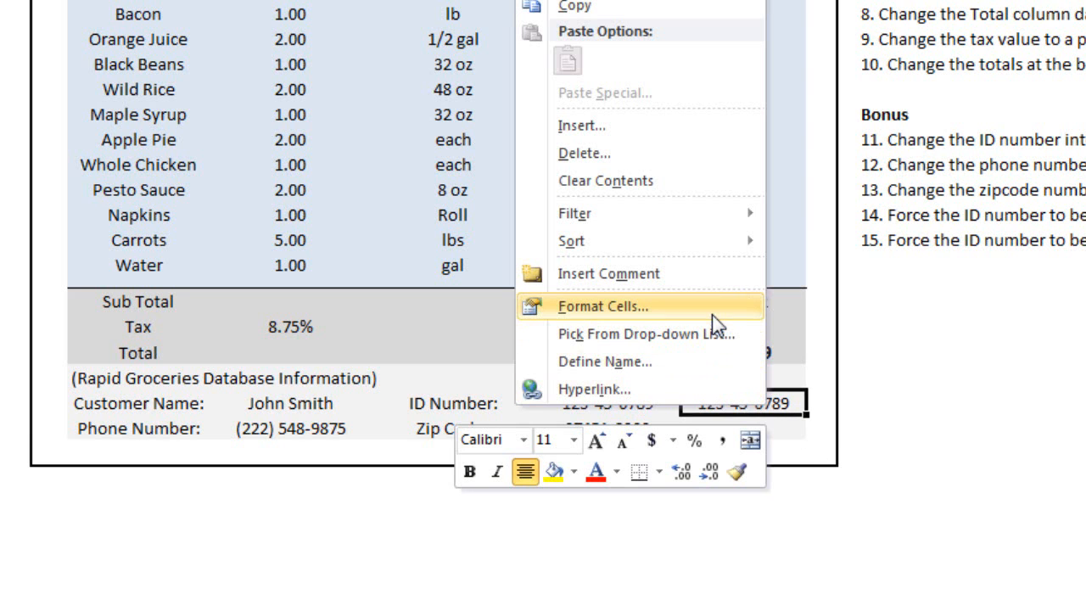
pyautogui.click(720, 250)
pyautogui.click(482, 303)
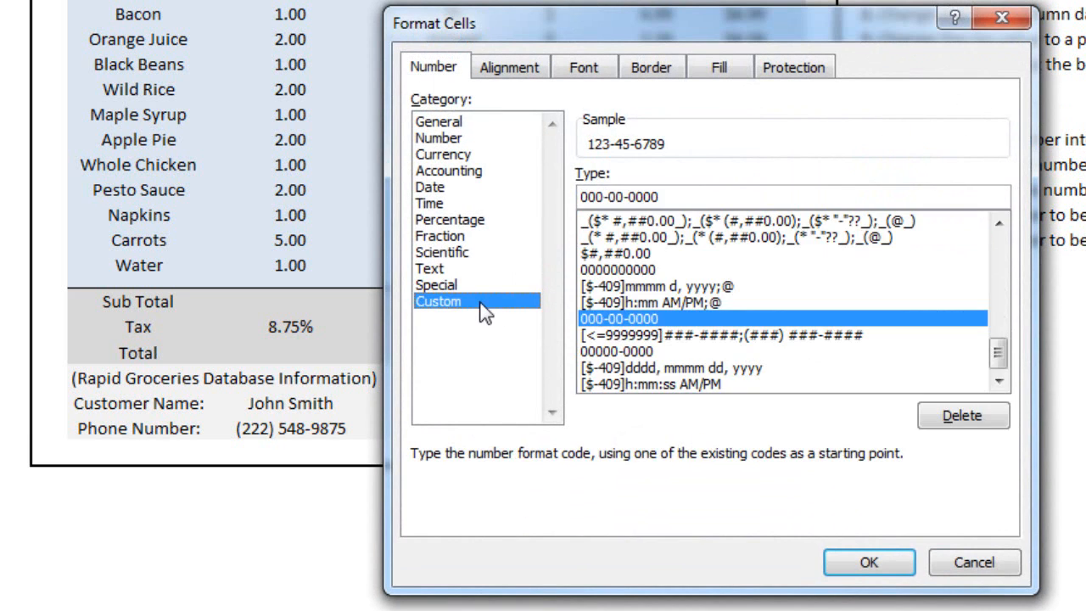
pyautogui.moveTo(671, 196); pyautogui.dragTo(497, 203)
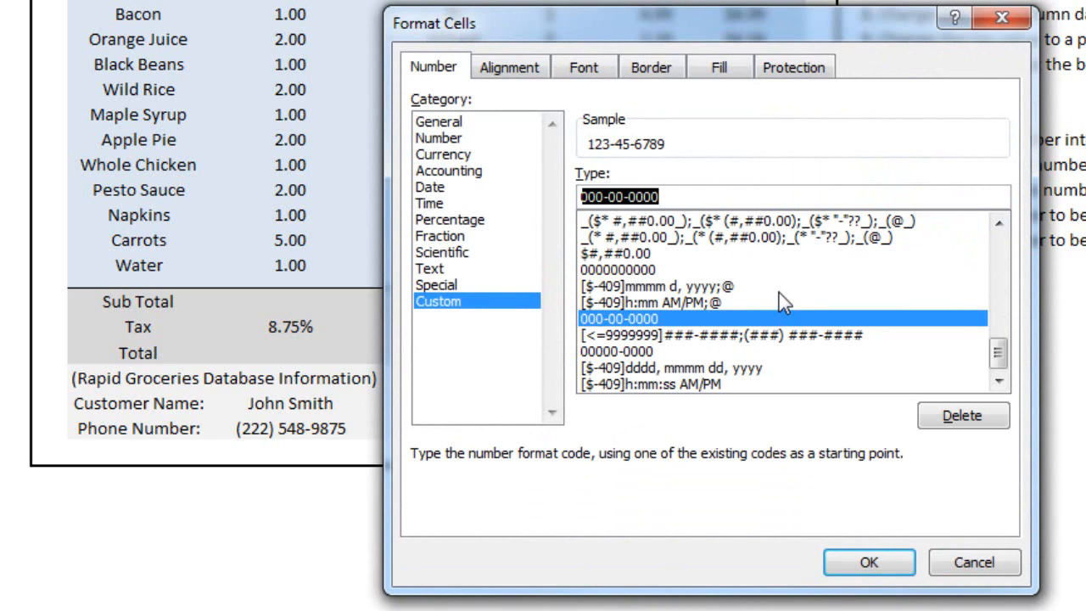
pyautogui.click(639, 272)
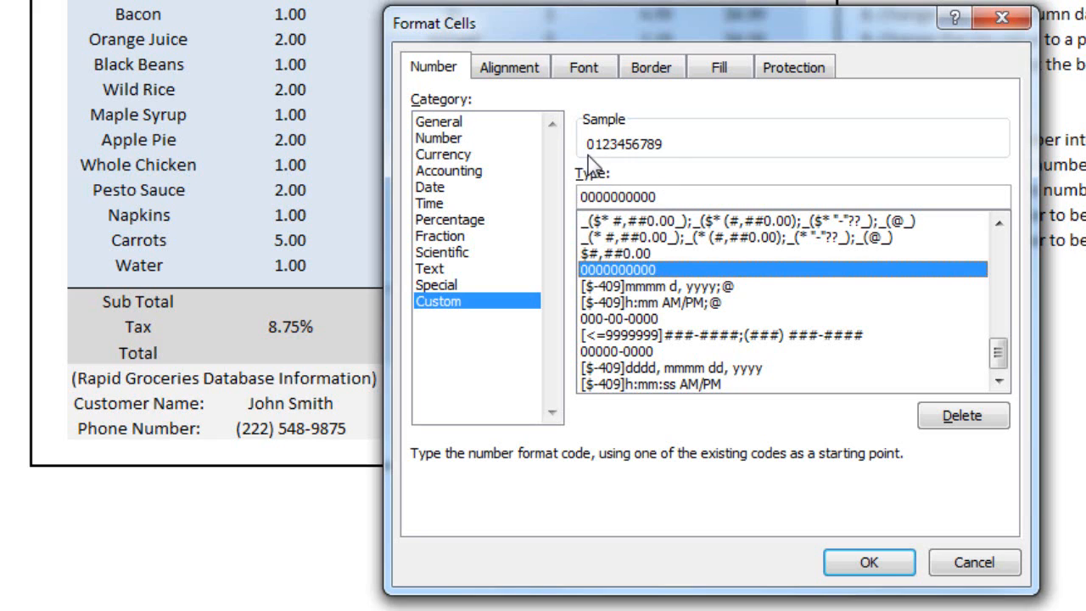
pyautogui.click(855, 551)
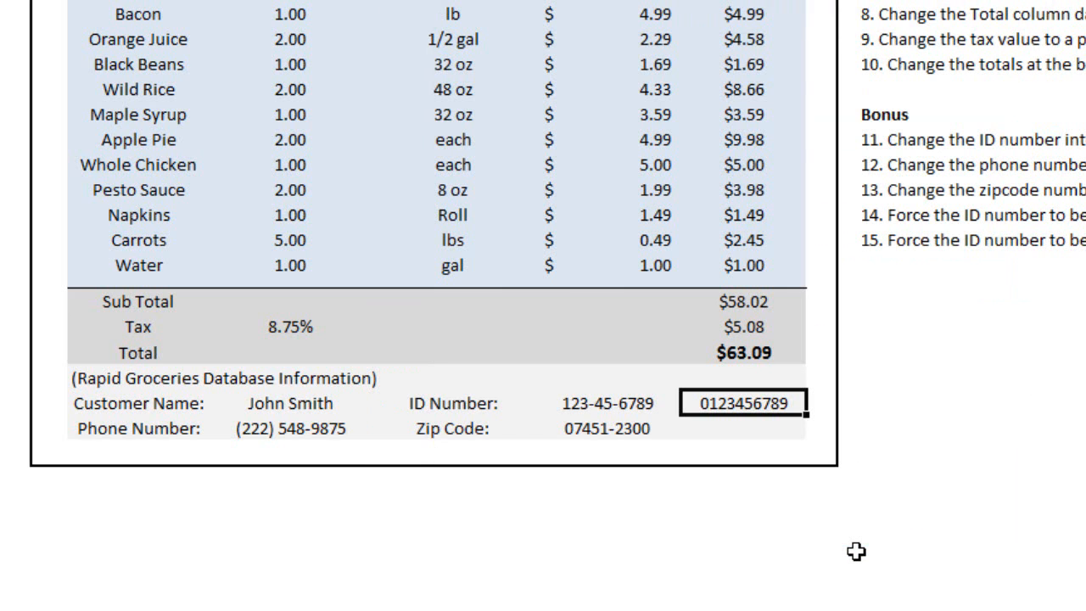
# Step: Enter the formula =F28*10 in cell G29 to extend the ID number to ten digits with an ending zero
pyautogui.click(759, 429)
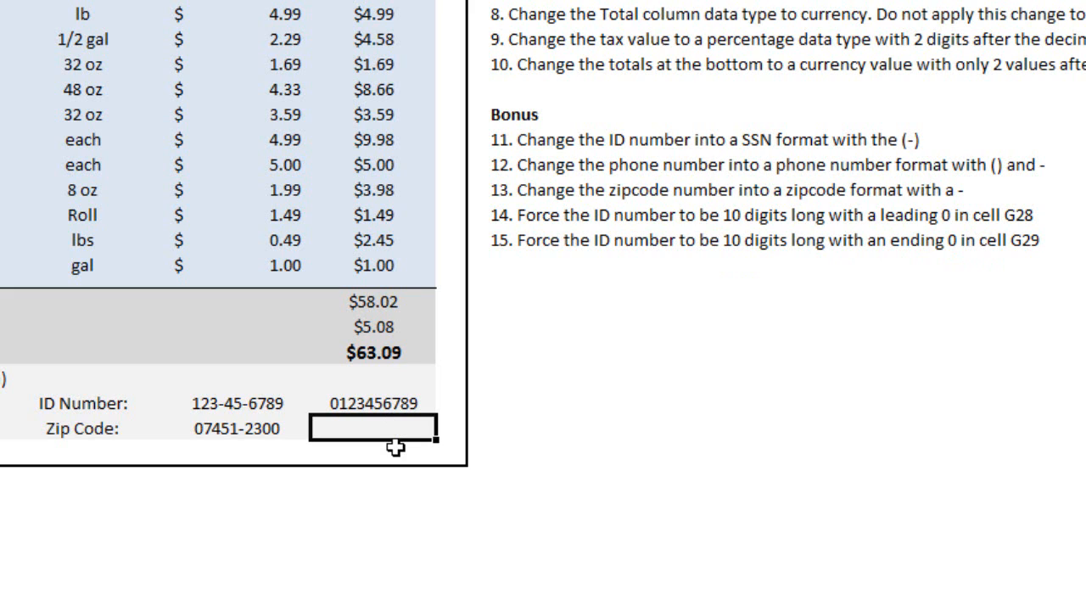
pyautogui.write('=')
pyautogui.click(237, 405)
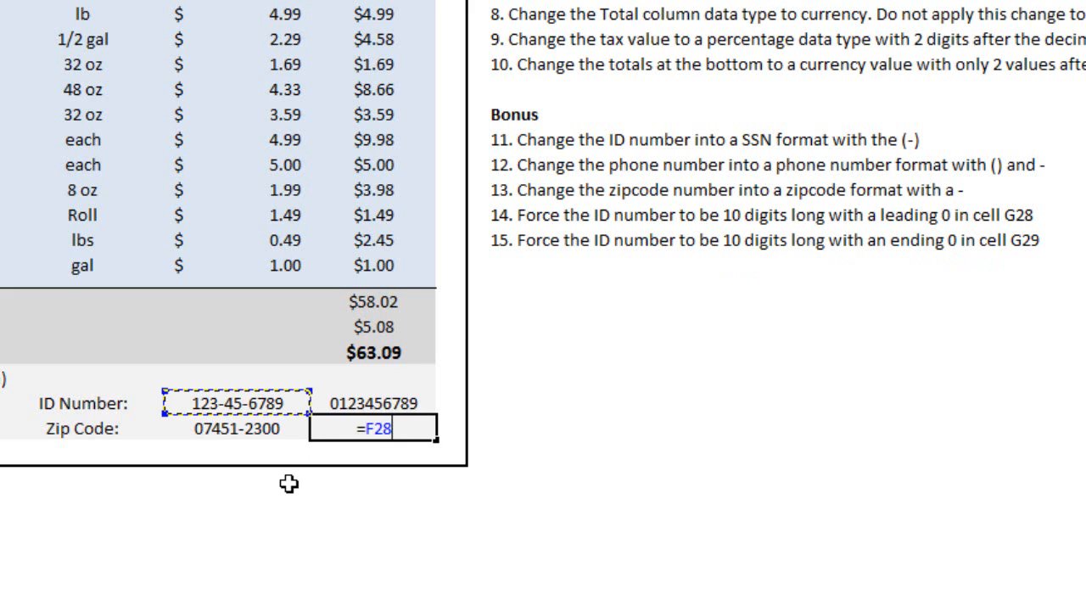
pyautogui.write('*10')
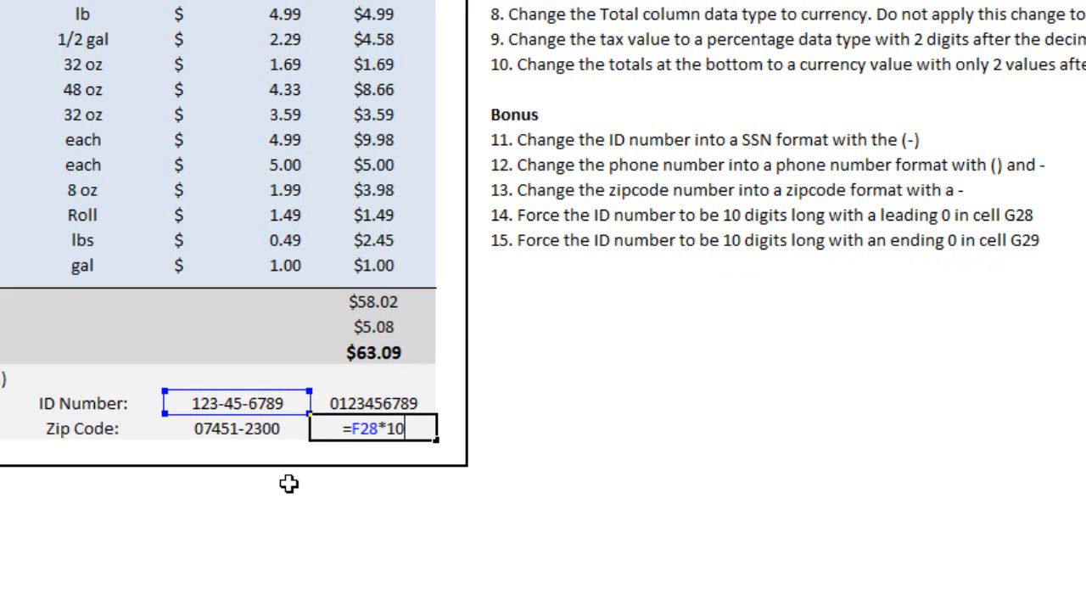
pyautogui.press('Return')
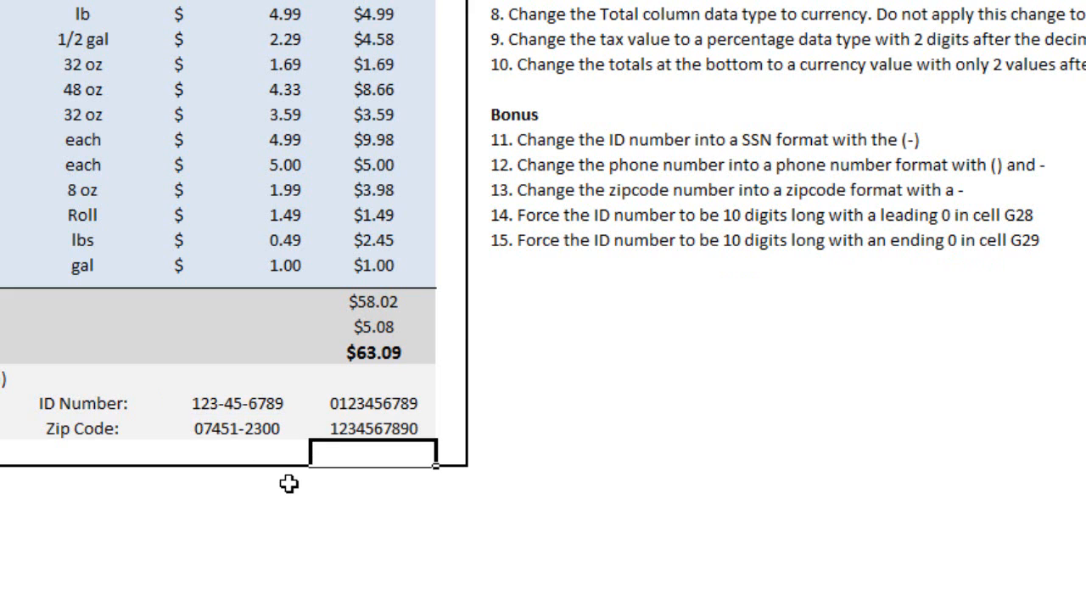
pyautogui.press('Up')
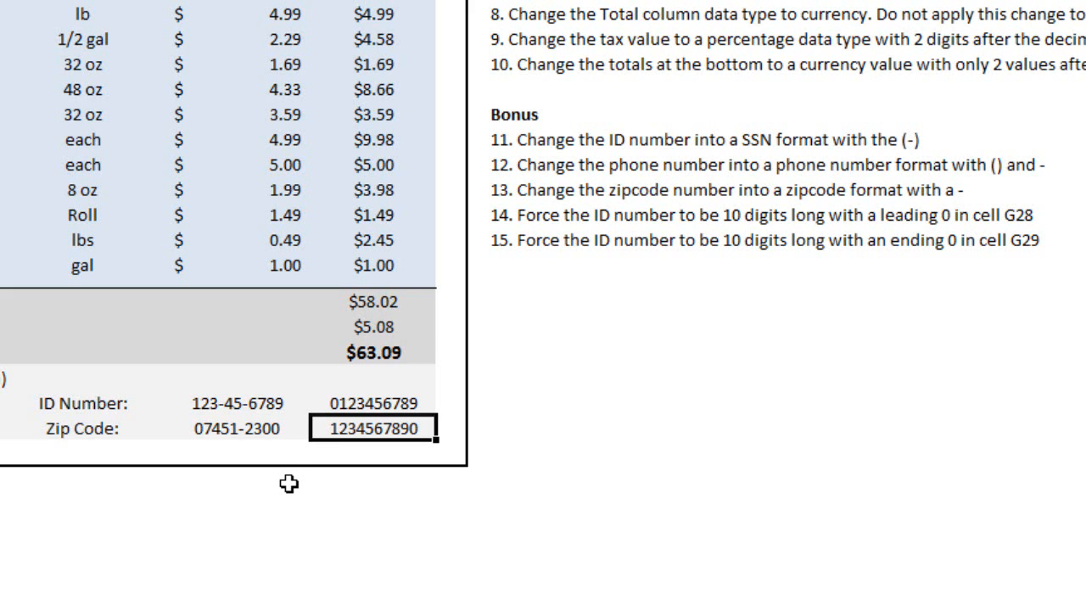